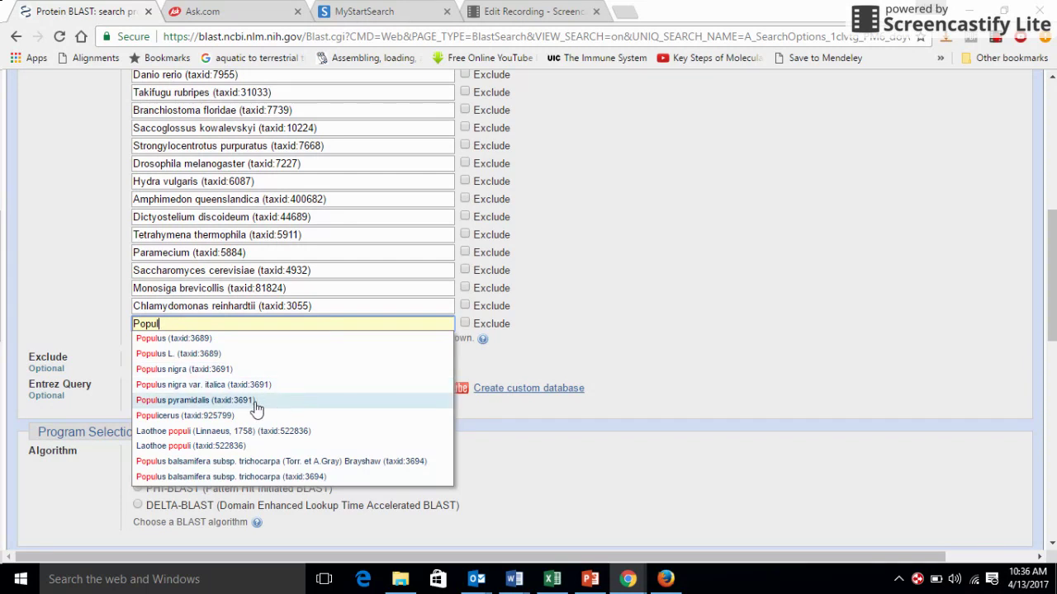
- Set the last organism filter to Populus balsamifera subsp. trichocarpa (taxid:3694), searching the suggestions for populus
scroll(341, 388, down, 1)
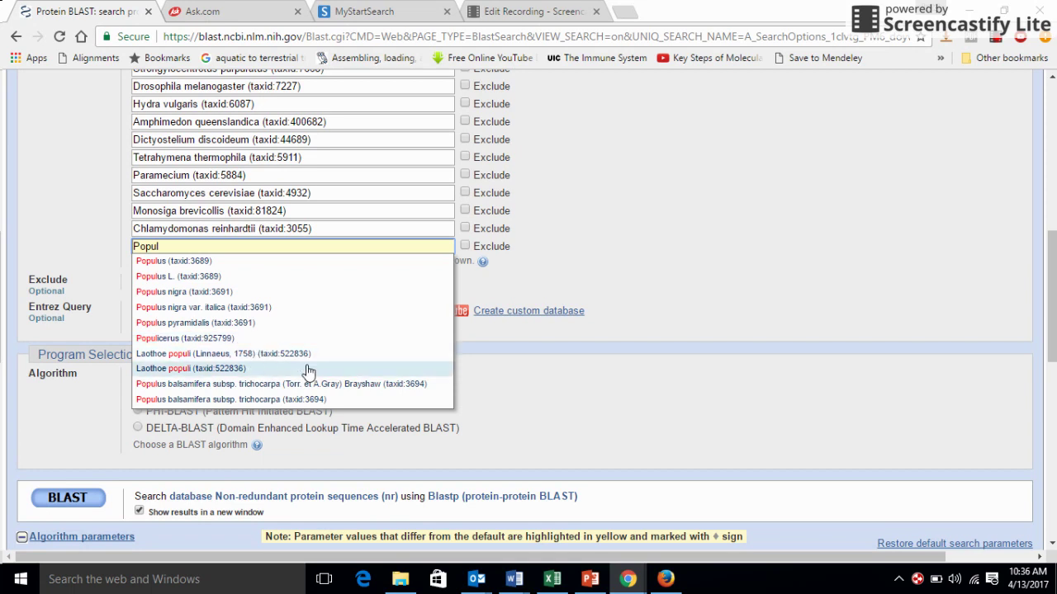
click(259, 400)
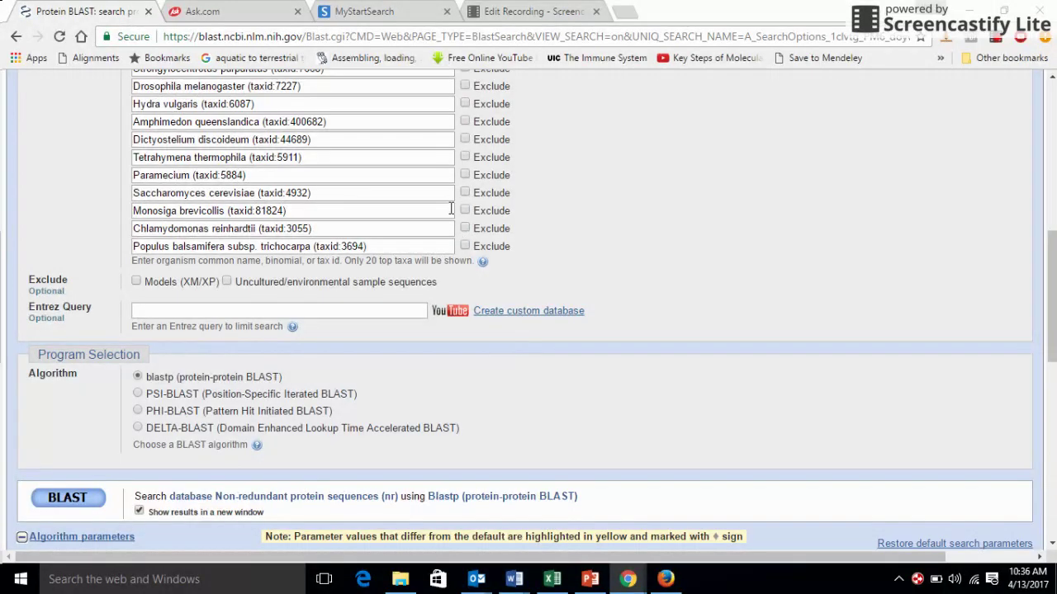
click(383, 248)
key(ctrl+a)
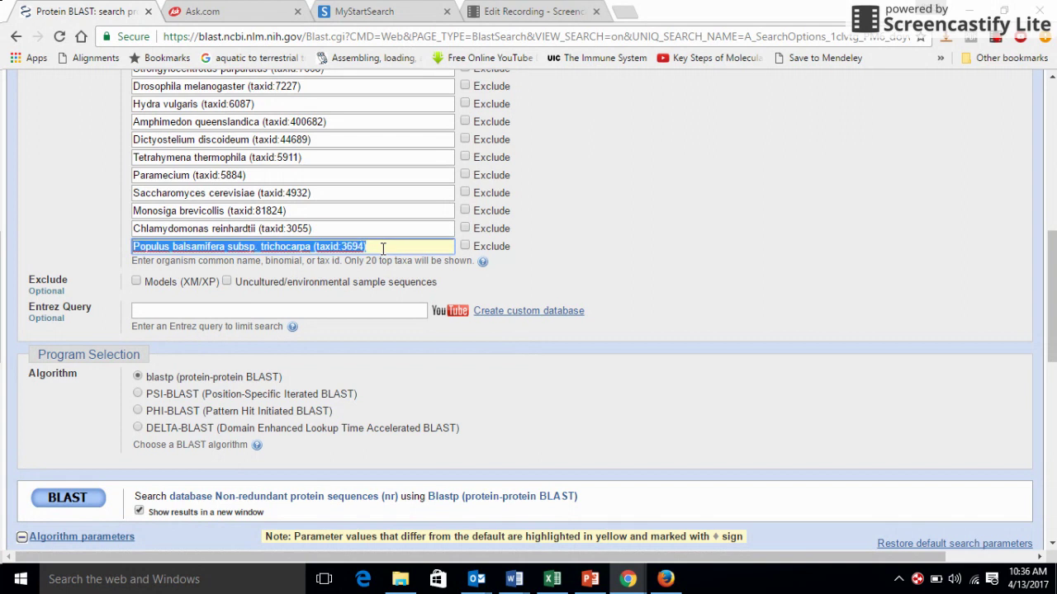
text(populus)
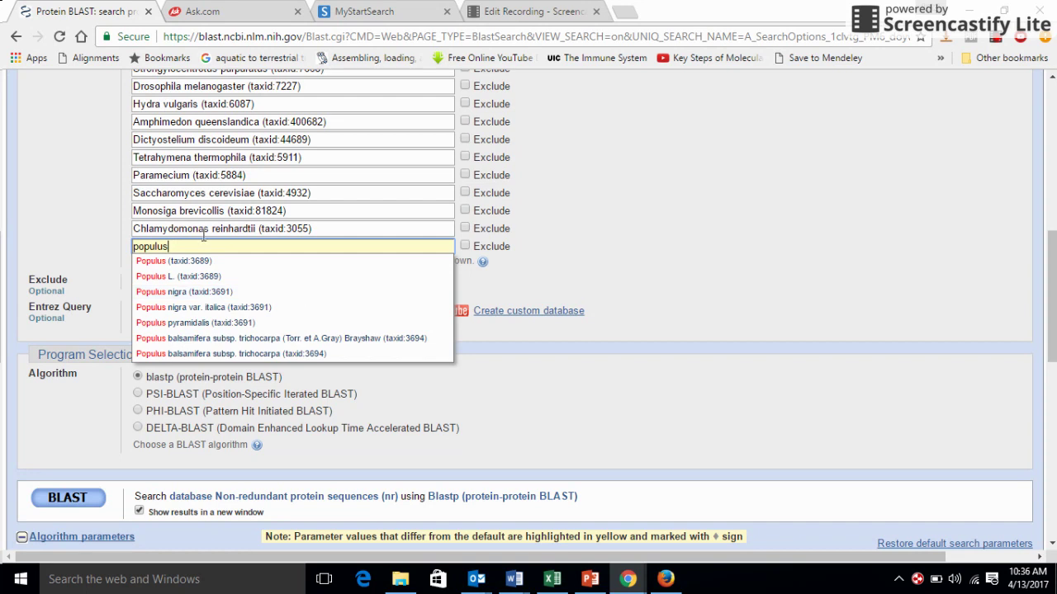
key(BackSpace)
key(BackSpace)
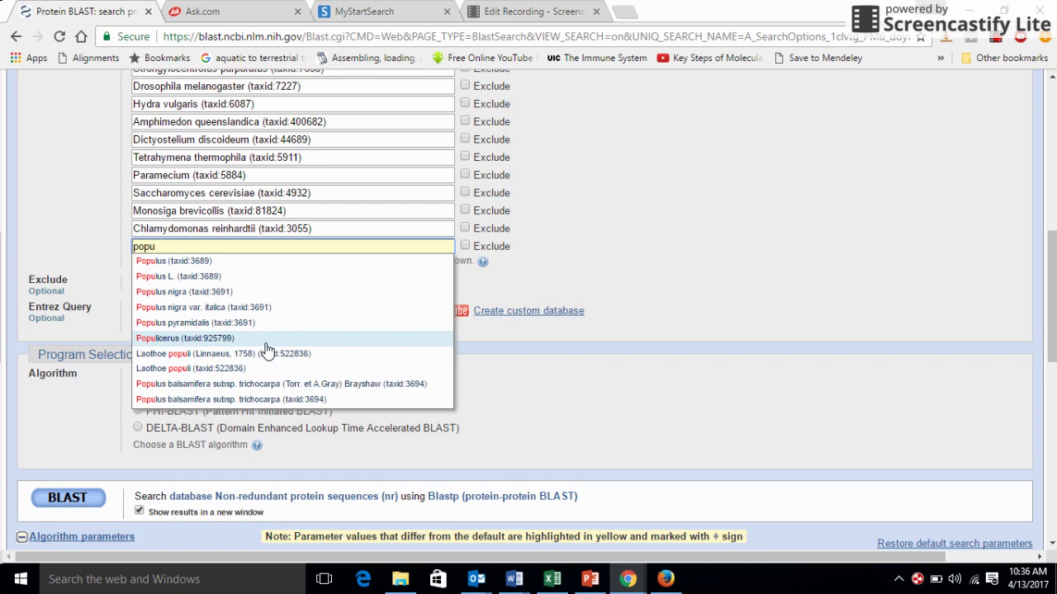
click(273, 400)
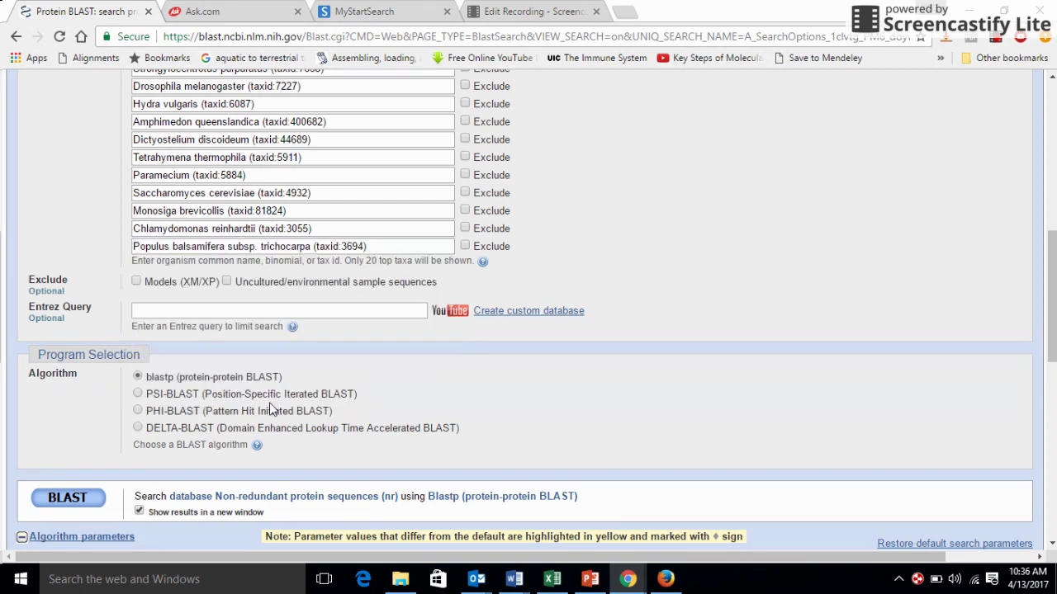
- Review the query and search set, and set the expect threshold to 100 in the general algorithm parameters
scroll(611, 227, up, 3)
scroll(610, 227, up, 3)
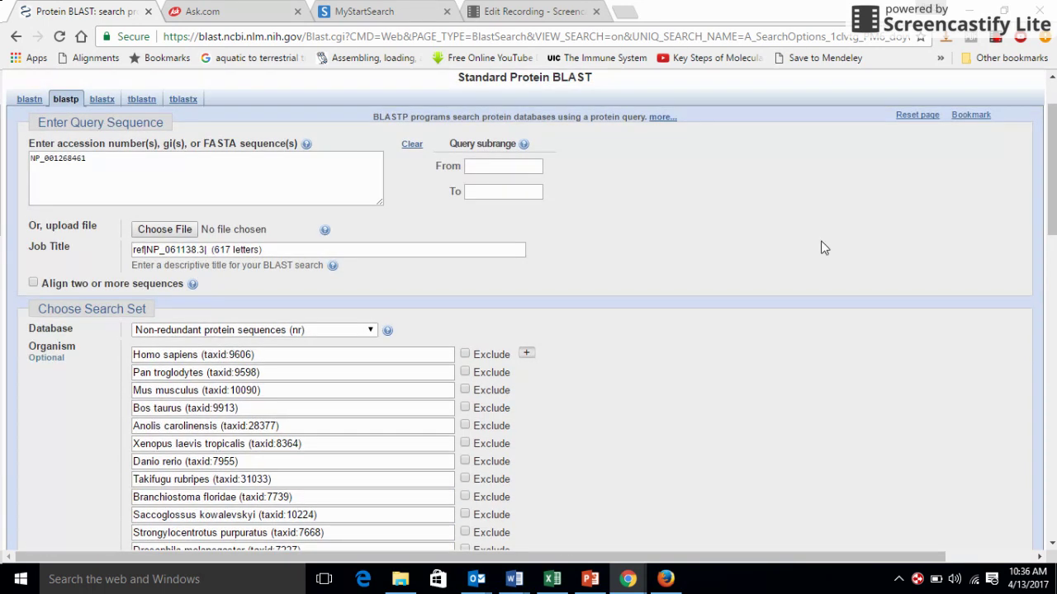
scroll(822, 247, down, 7)
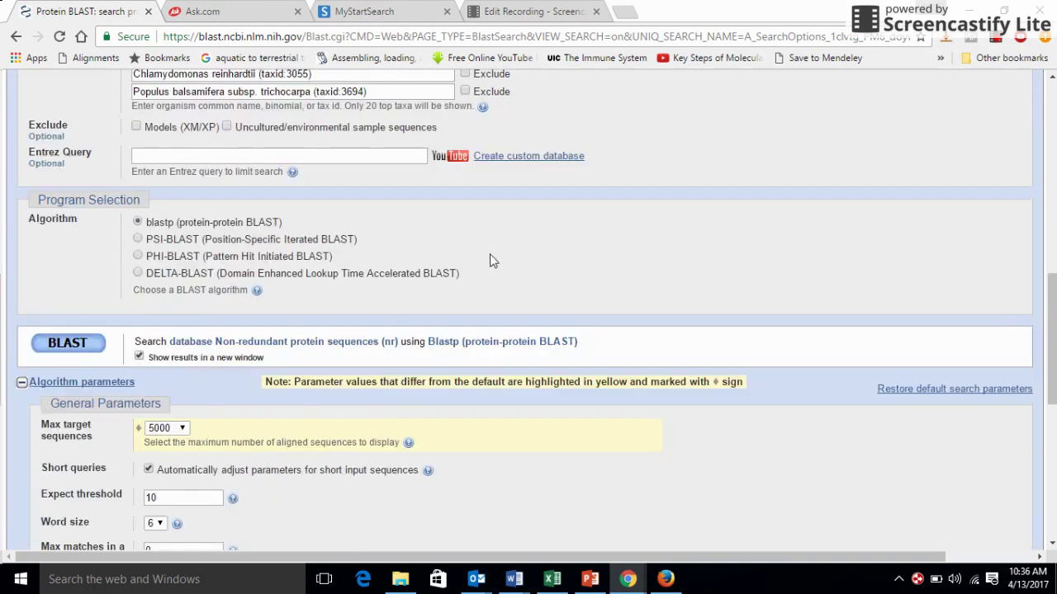
scroll(117, 322, down, 2)
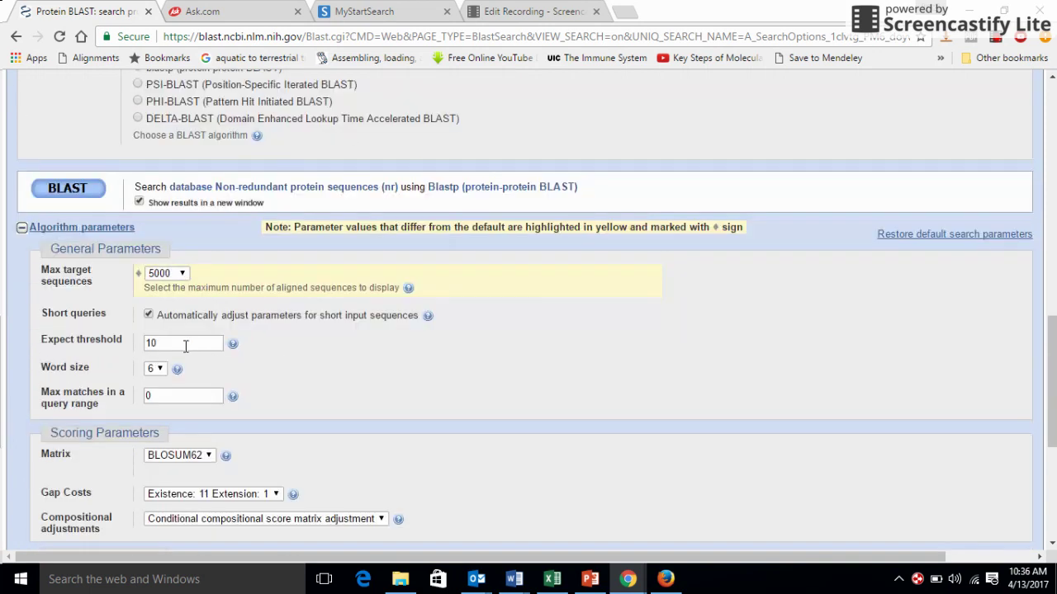
click(174, 344)
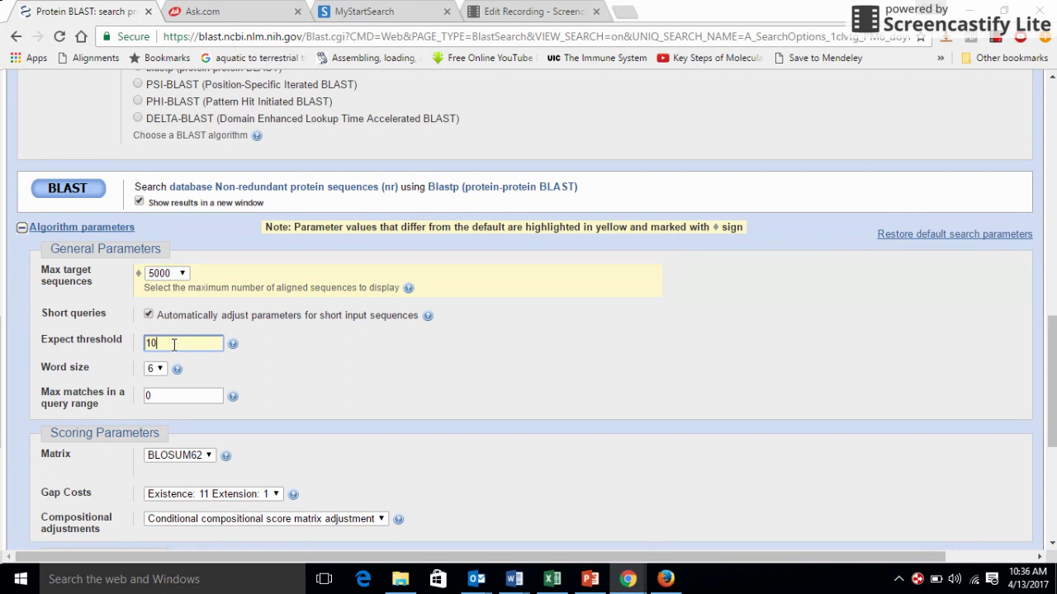
text(0)
- Run the blastp search against the non-redundant protein sequences database with the configured parameters
scroll(602, 319, down, 1)
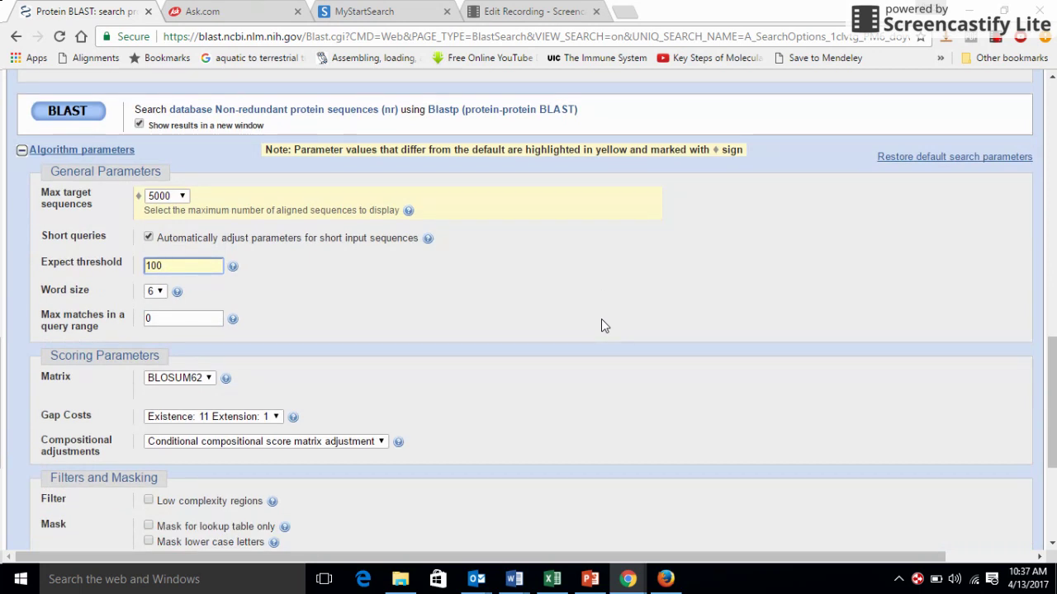
scroll(601, 326, down, 2)
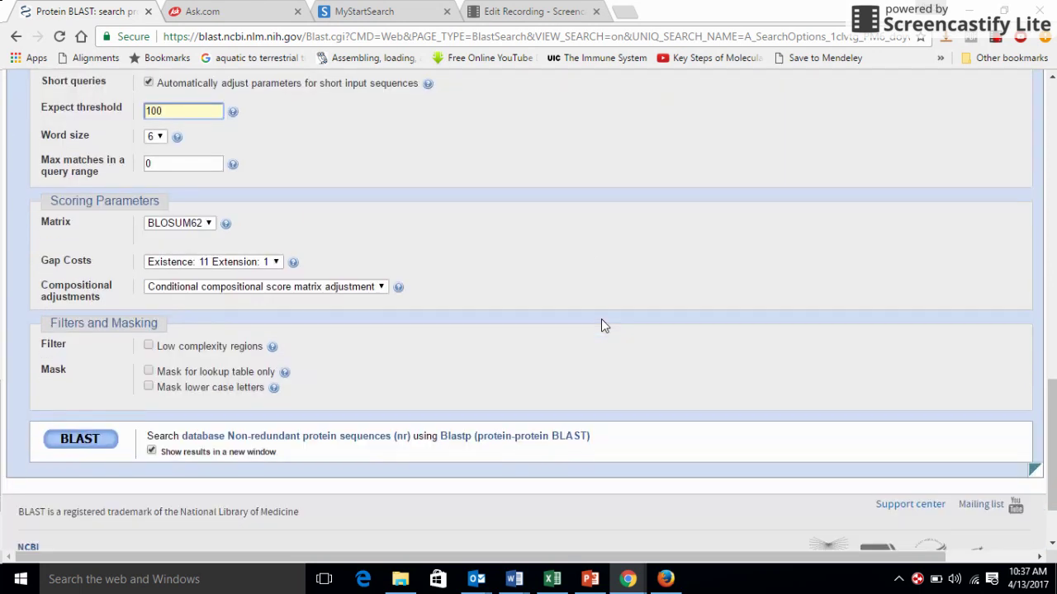
click(76, 446)
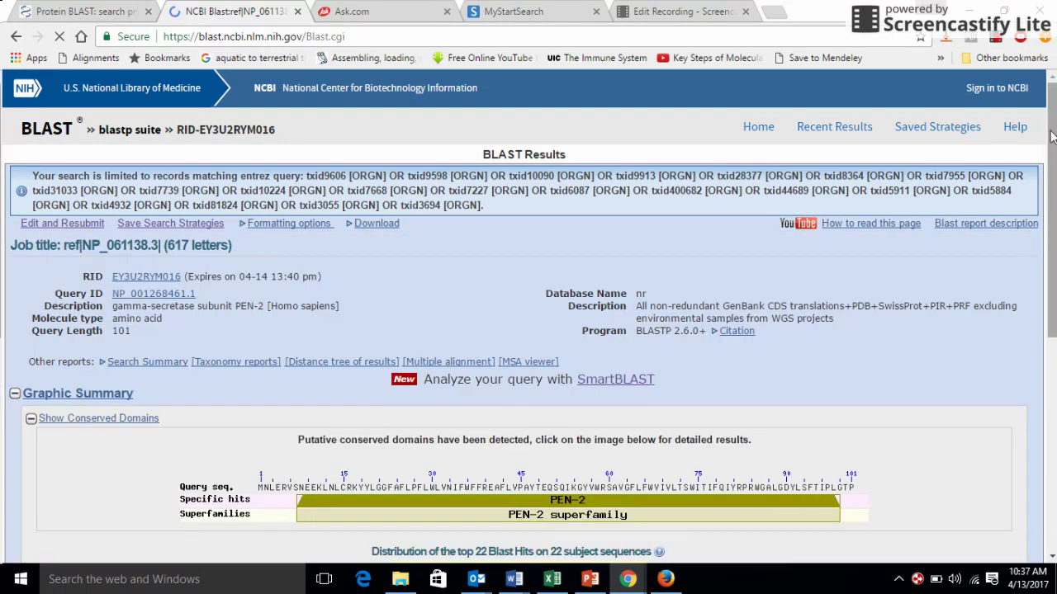
- Examine the BLAST results, including the conserved domains, the hit distribution graphic and the table of significant alignments
drag(1051, 137, 1051, 310)
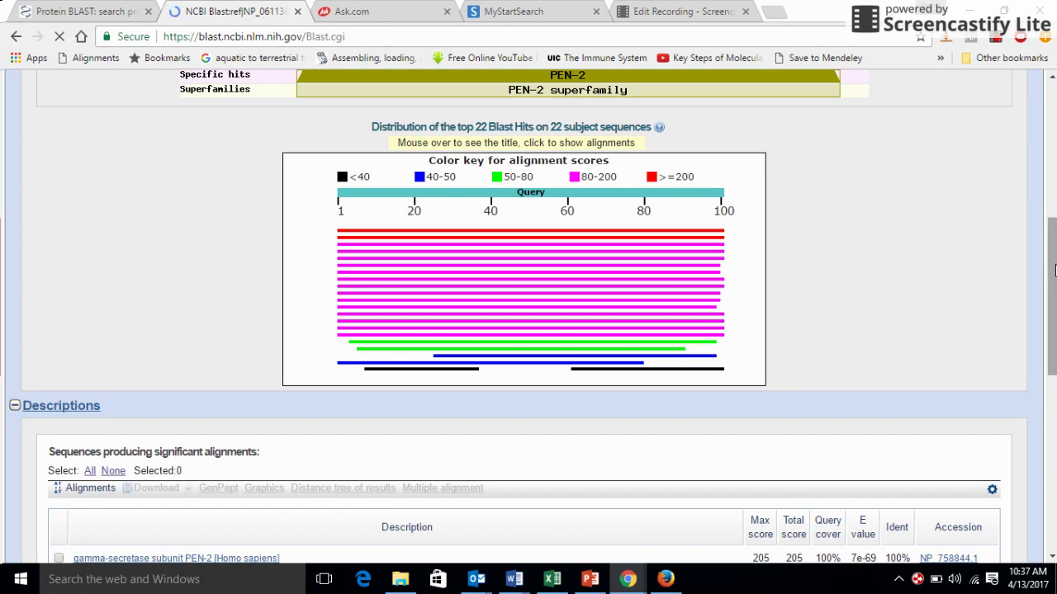
drag(1053, 229, 1054, 324)
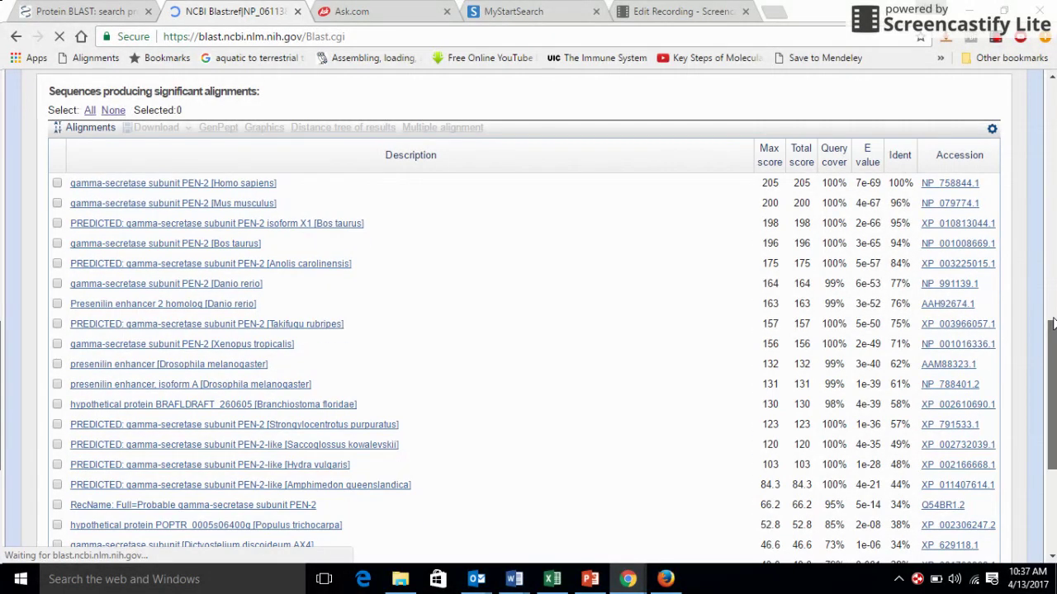
drag(1053, 323, 1044, 442)
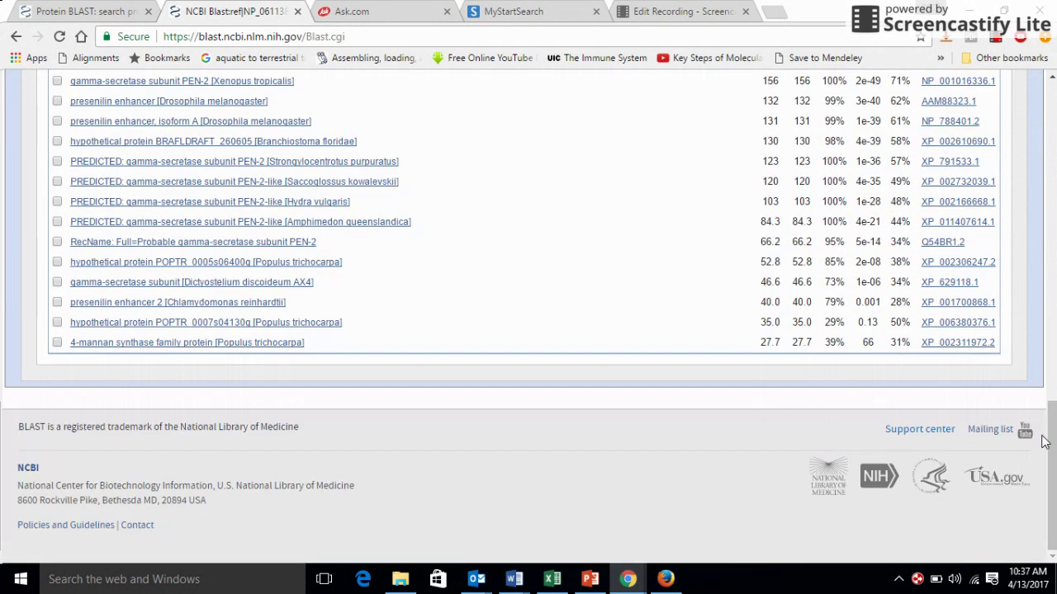
drag(1052, 484, 1052, 224)
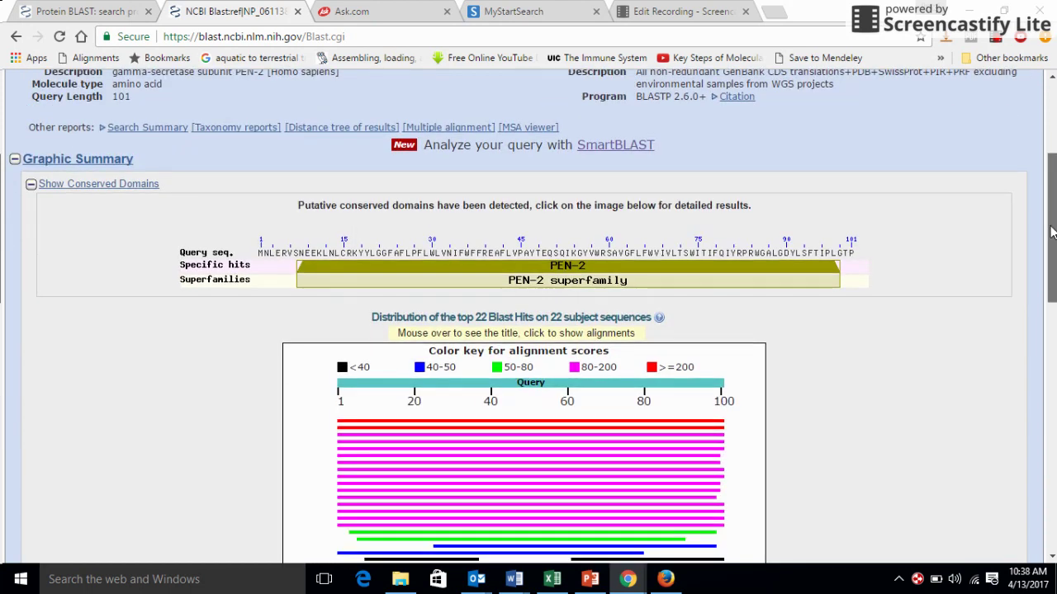
drag(1052, 184, 1052, 246)
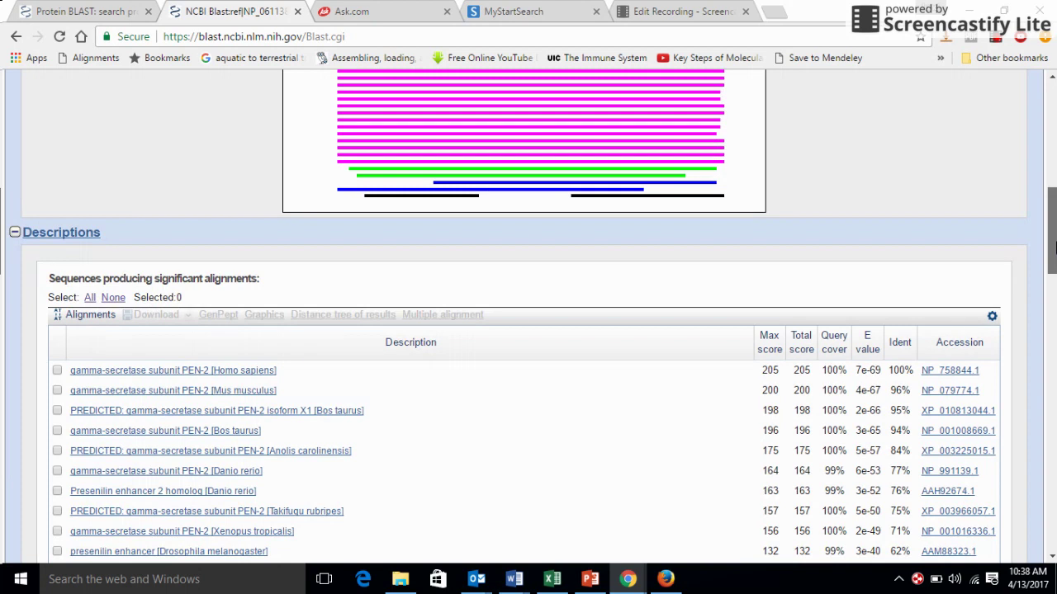
drag(1054, 246, 1053, 278)
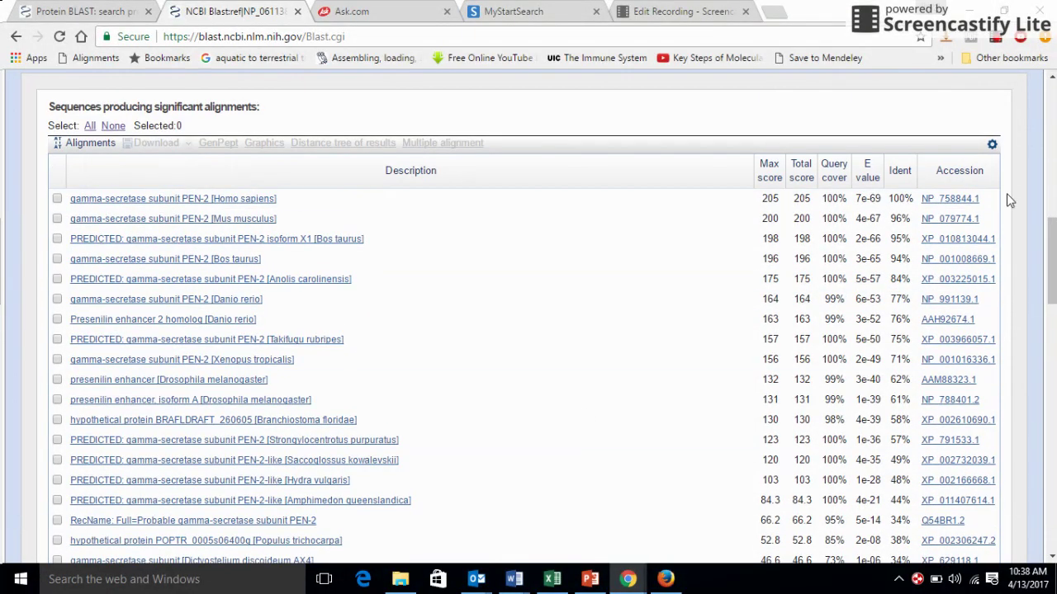
drag(1054, 251, 1054, 254)
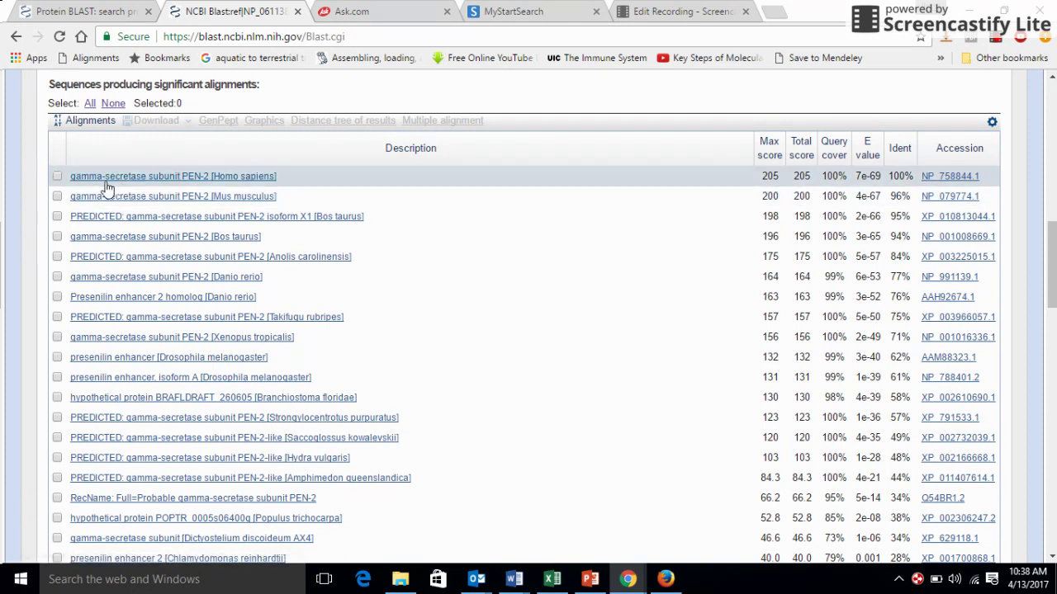
- Select the gamma-secretase subunit PEN-2 hits for Homo sapiens, Mus musculus, Bos taurus (NP_001008669.1), Anolis carolinensis and Danio rerio (NP_991139.1)
click(57, 178)
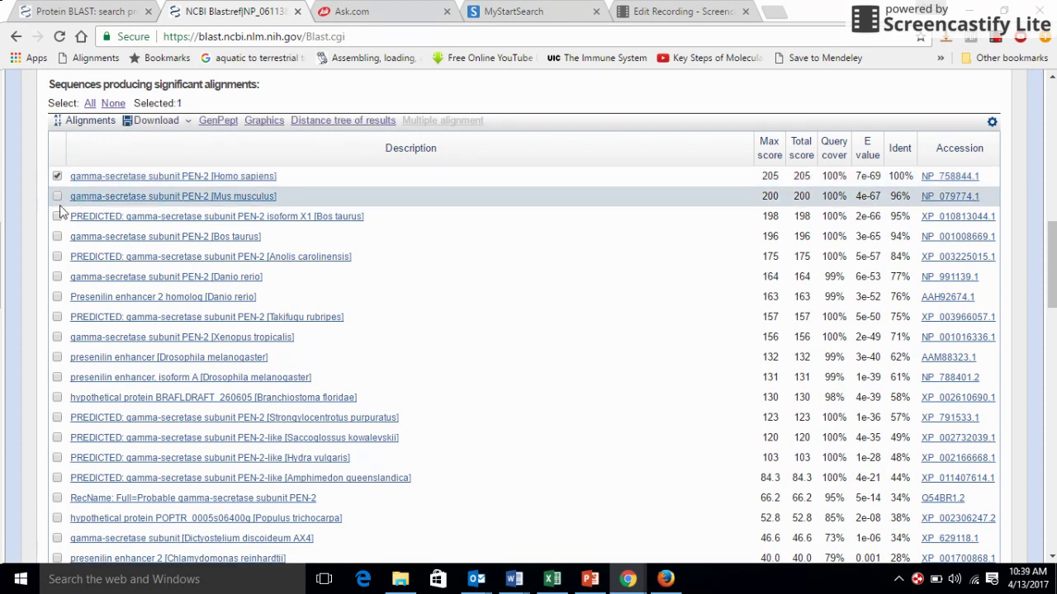
click(57, 197)
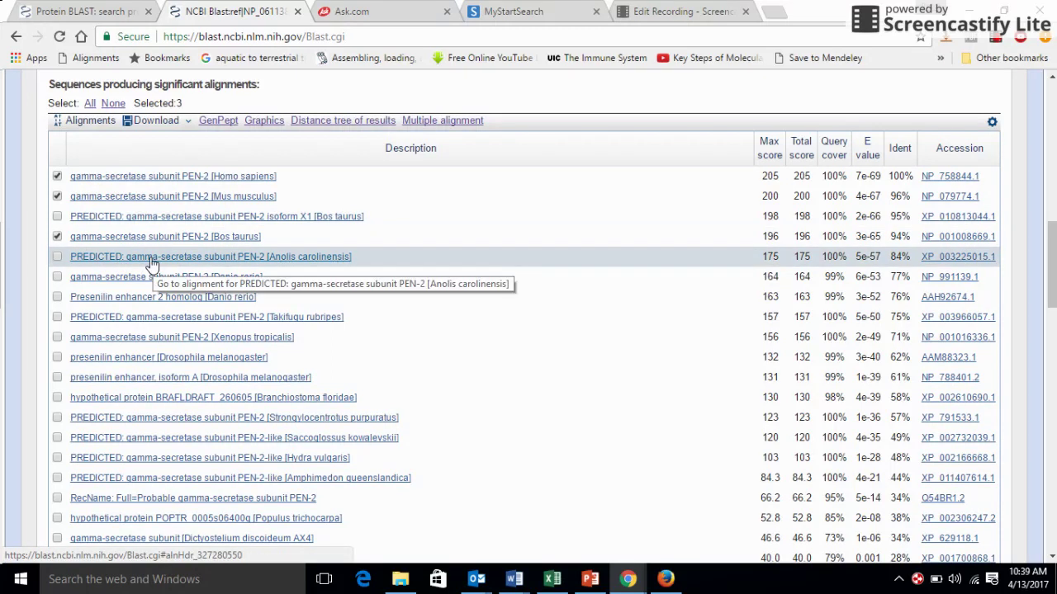
click(56, 259)
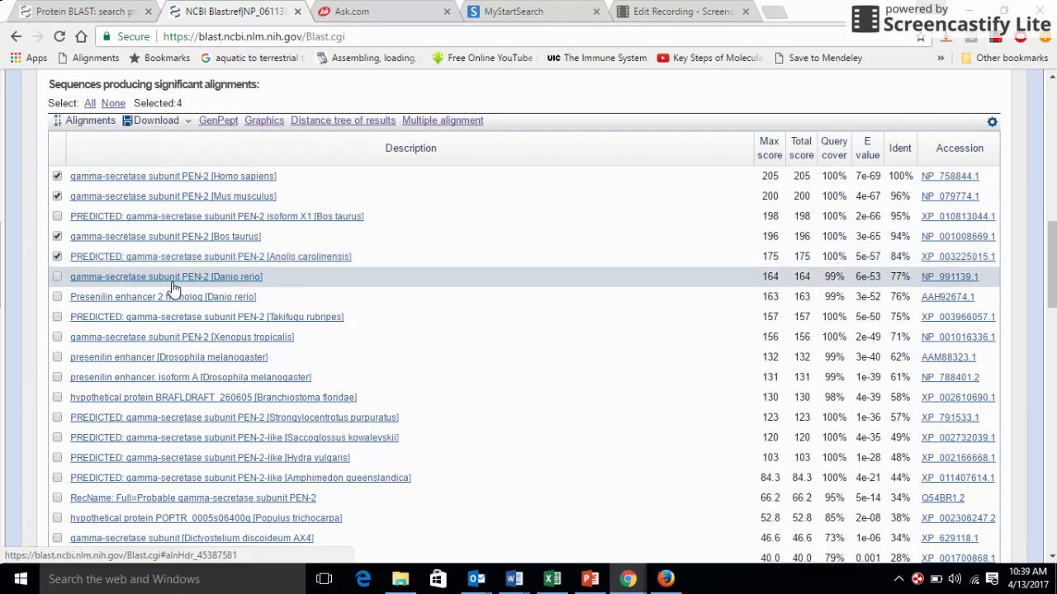
click(57, 277)
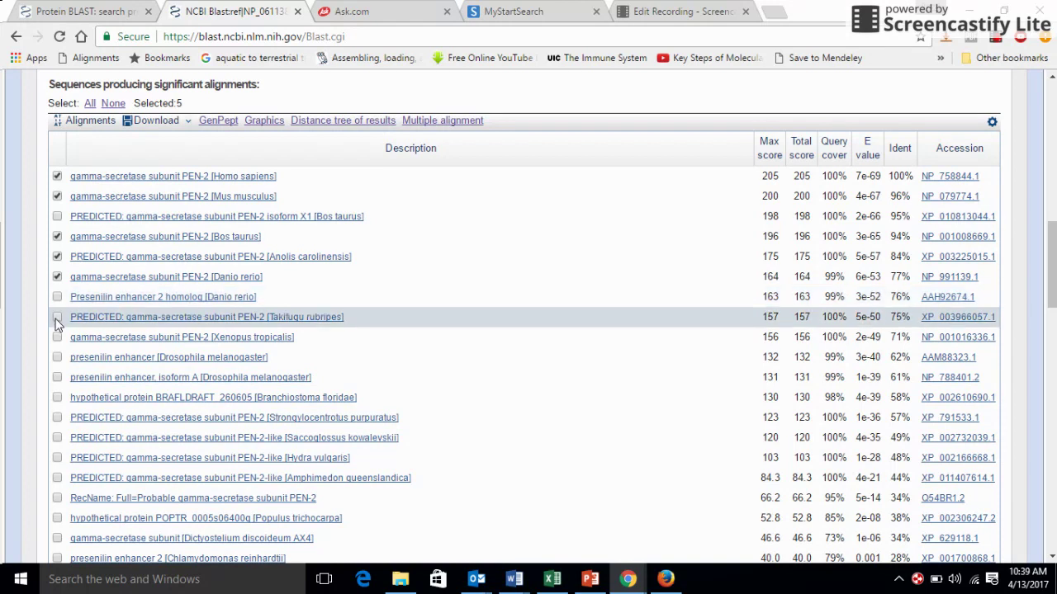
- Add the PEN-2 hits for Takifugu rubripes and Xenopus tropicalis and the Drosophila melanogaster presenilin enhancer isoform A to the selection
click(56, 318)
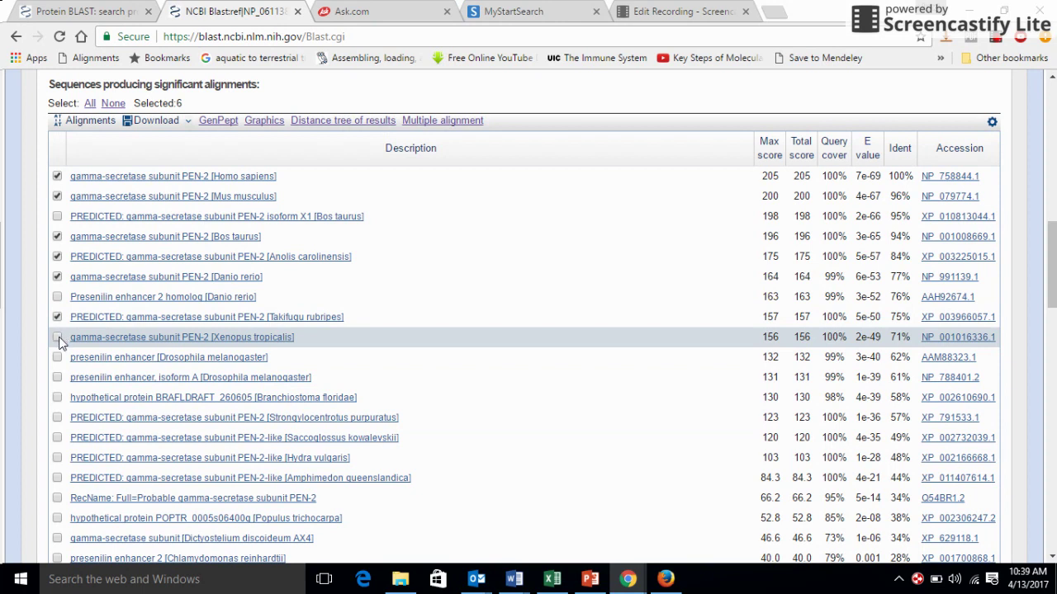
click(57, 337)
click(57, 378)
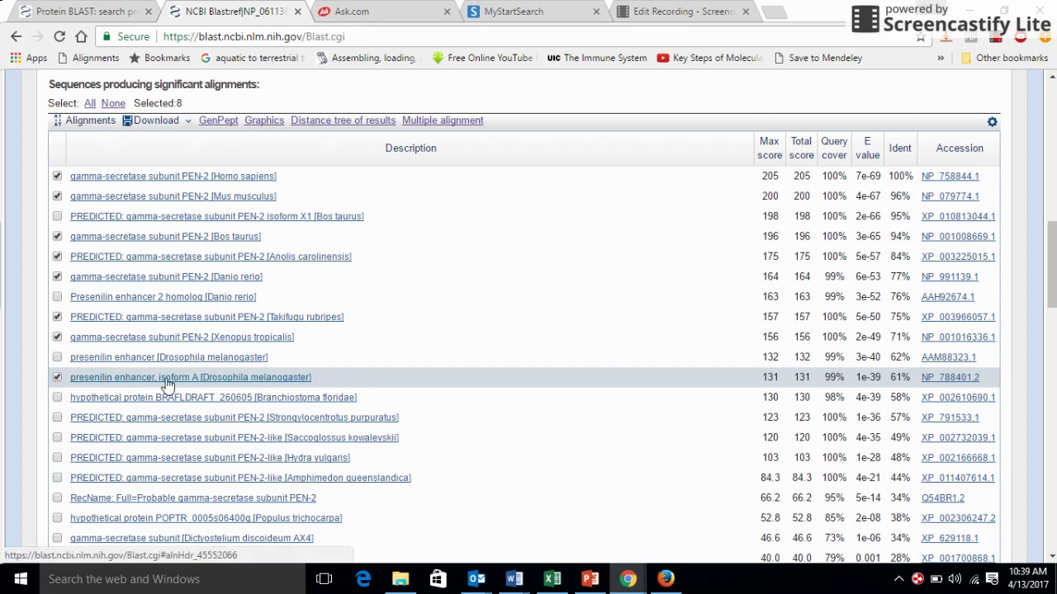
- Add the hits for Branchiostoma floridae, Strongylocentrotus purpuratus, Saccoglossus kowalevskii, Hydra vulgaris and Amphimedon queenslandica to the selection
scroll(566, 207, down, 1)
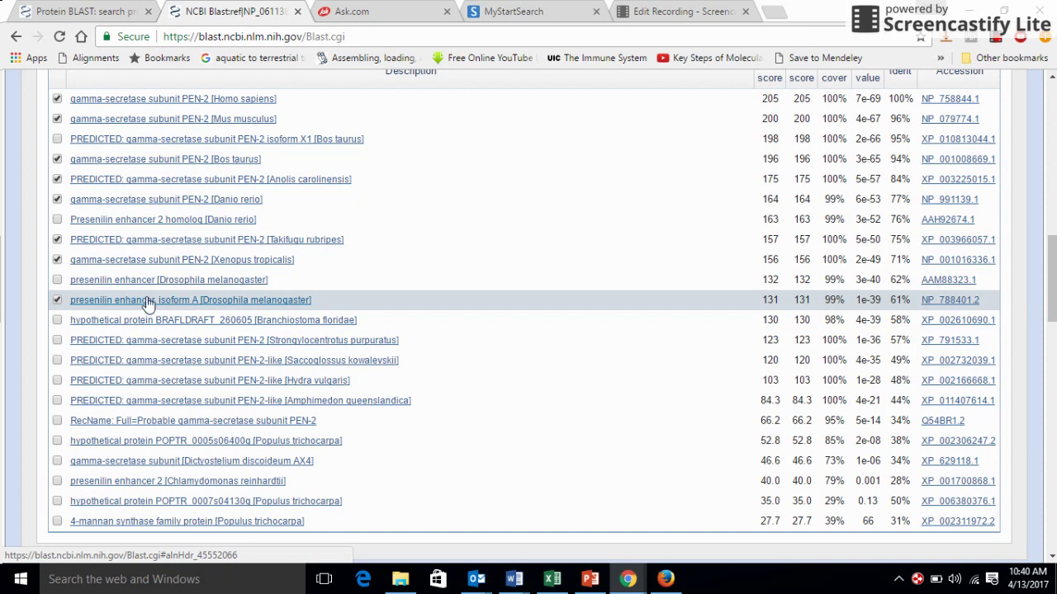
click(56, 321)
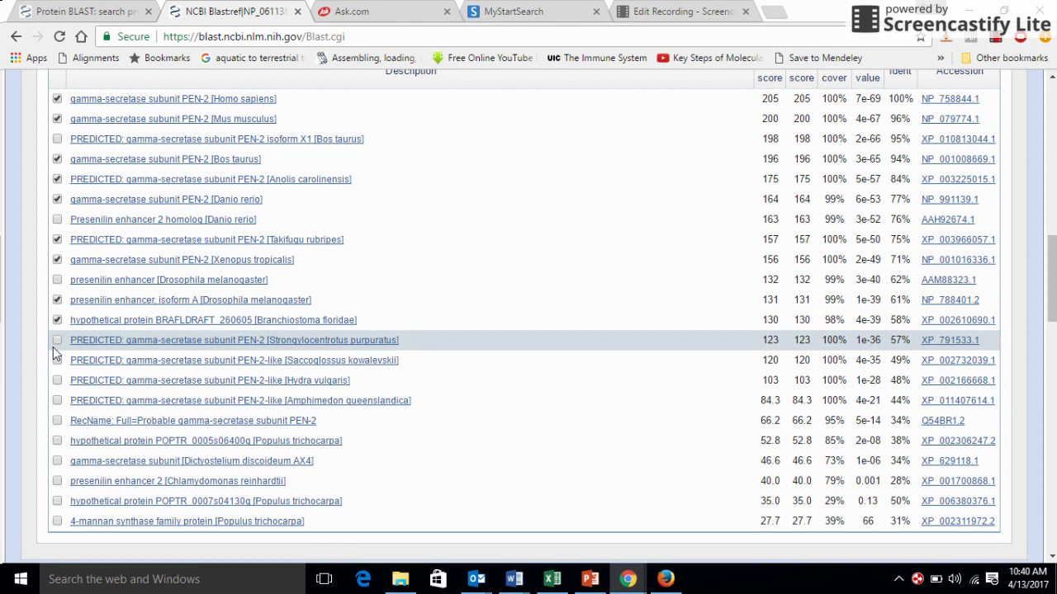
click(55, 341)
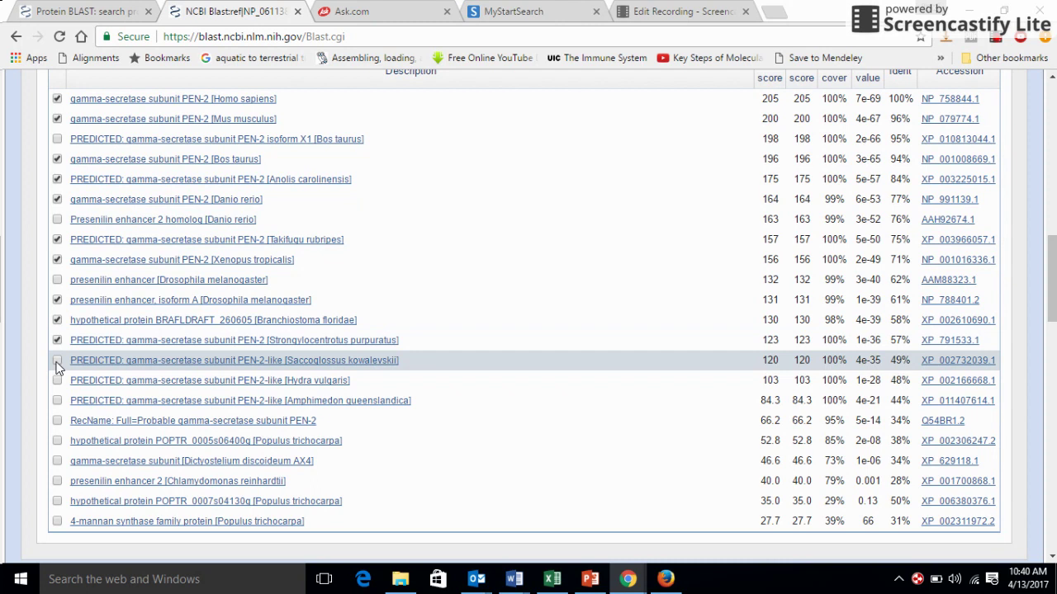
click(57, 361)
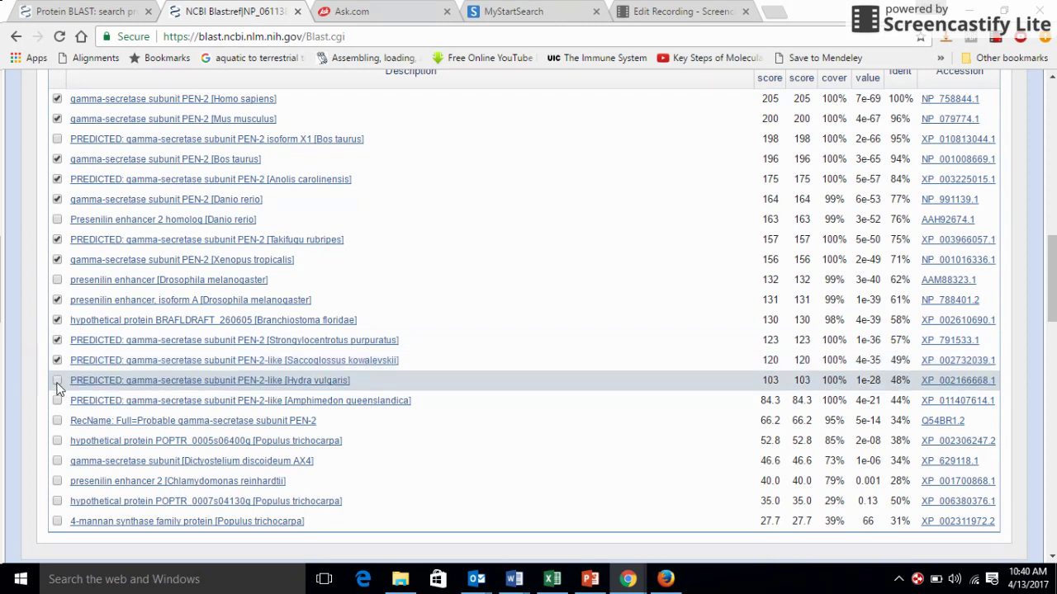
click(57, 381)
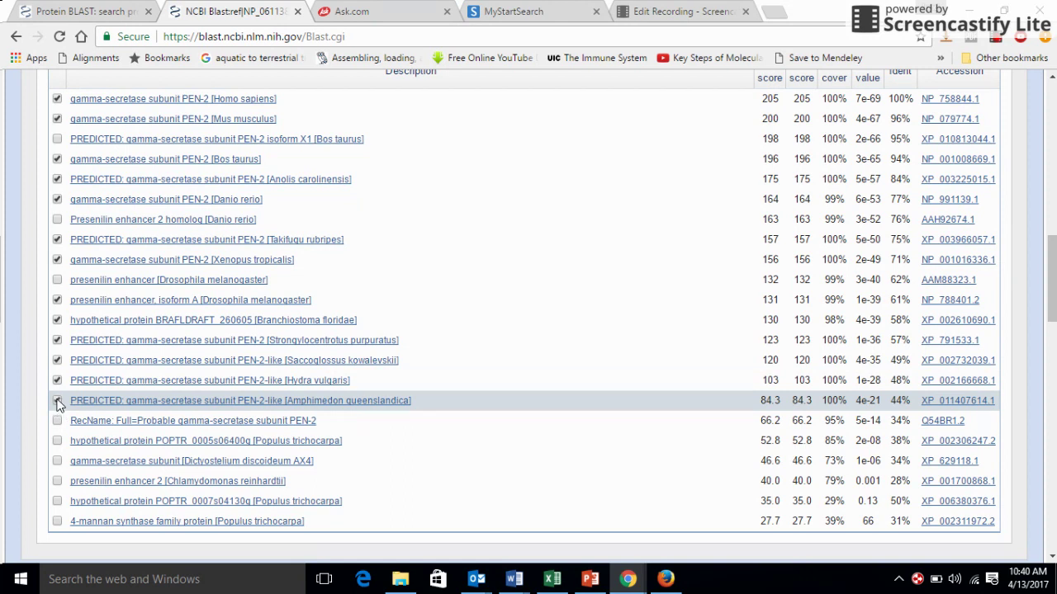
click(57, 401)
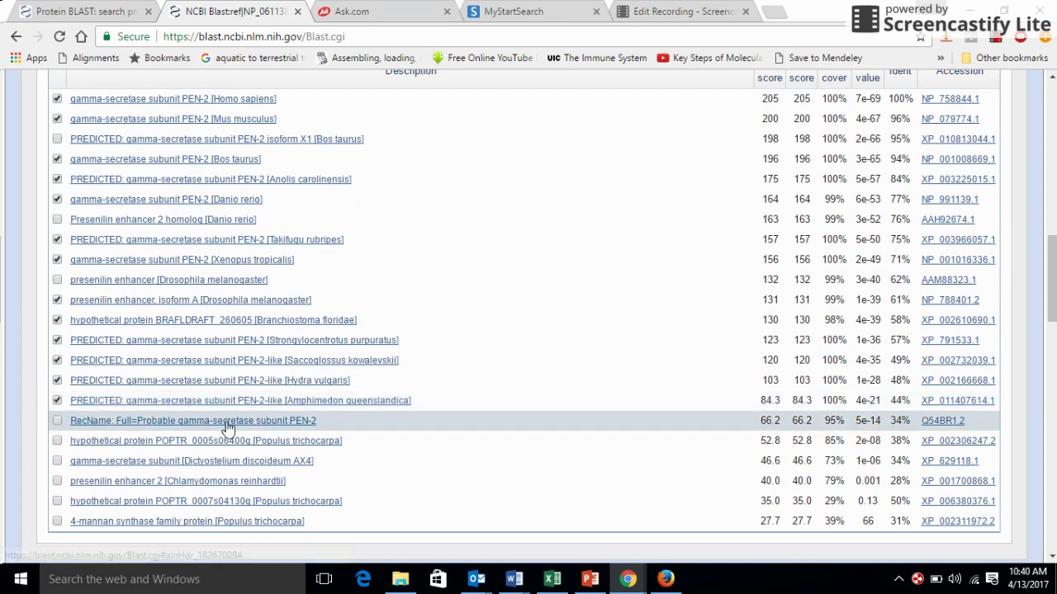
- Add Populus trichocarpa POPTR_0005s06400g, the Dictyostelium discoideum AX4 gamma-secretase subunit and Chlamydomonas reinhardtii presenilin enhancer 2 to the selection
click(57, 441)
scroll(528, 396, down, 1)
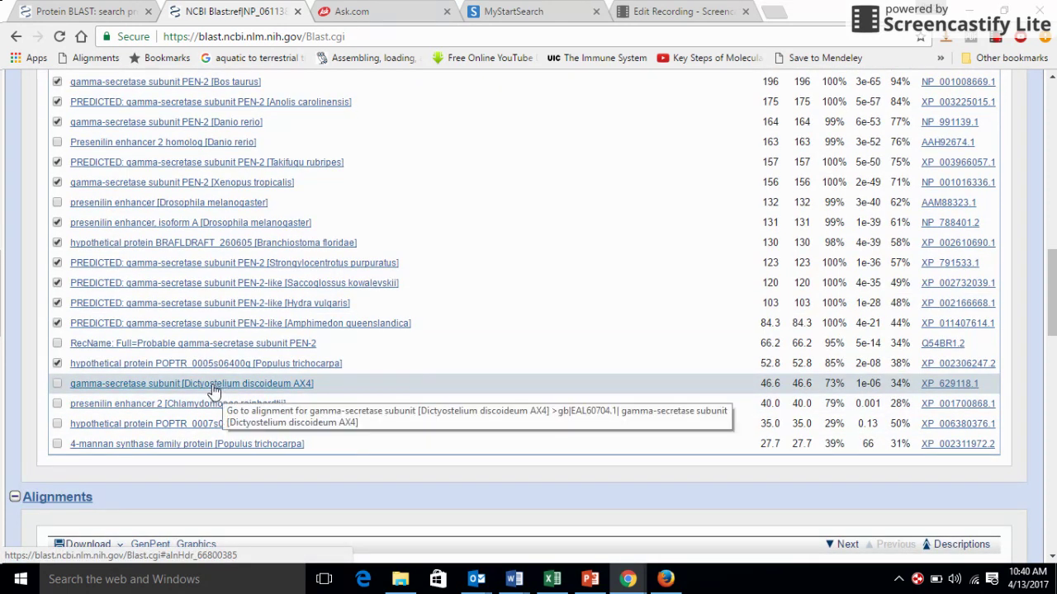
click(57, 384)
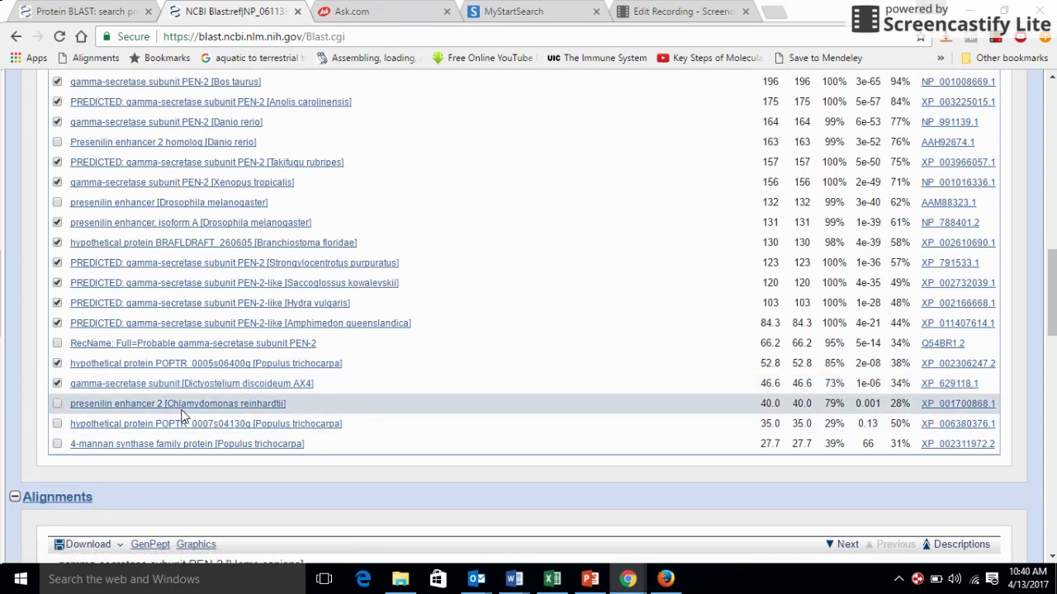
click(57, 405)
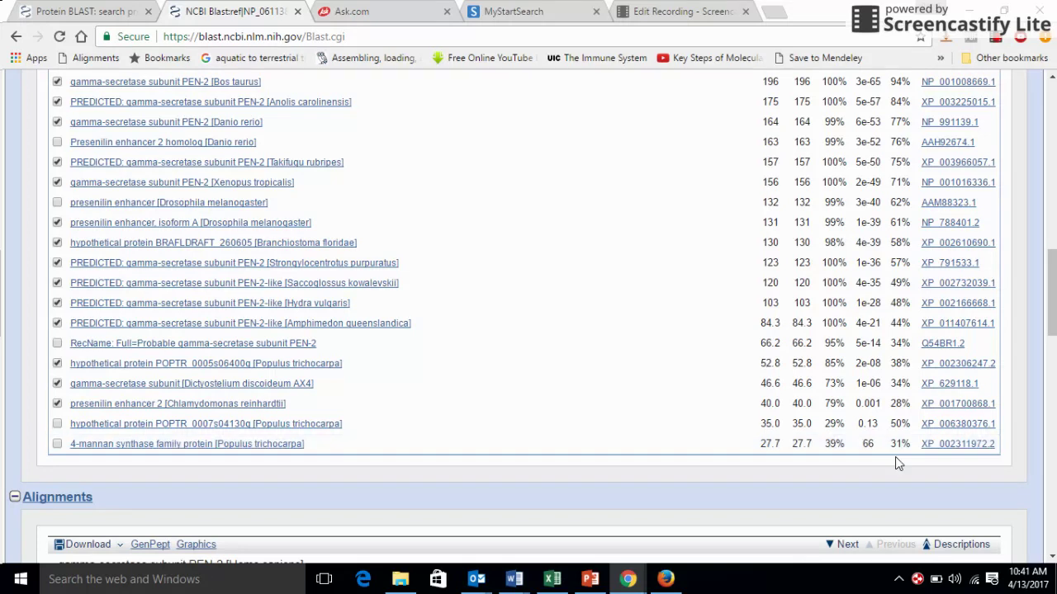
- Open the selected BLAST hits as GenPept records and look through the resulting protein list
drag(1054, 339, 1054, 252)
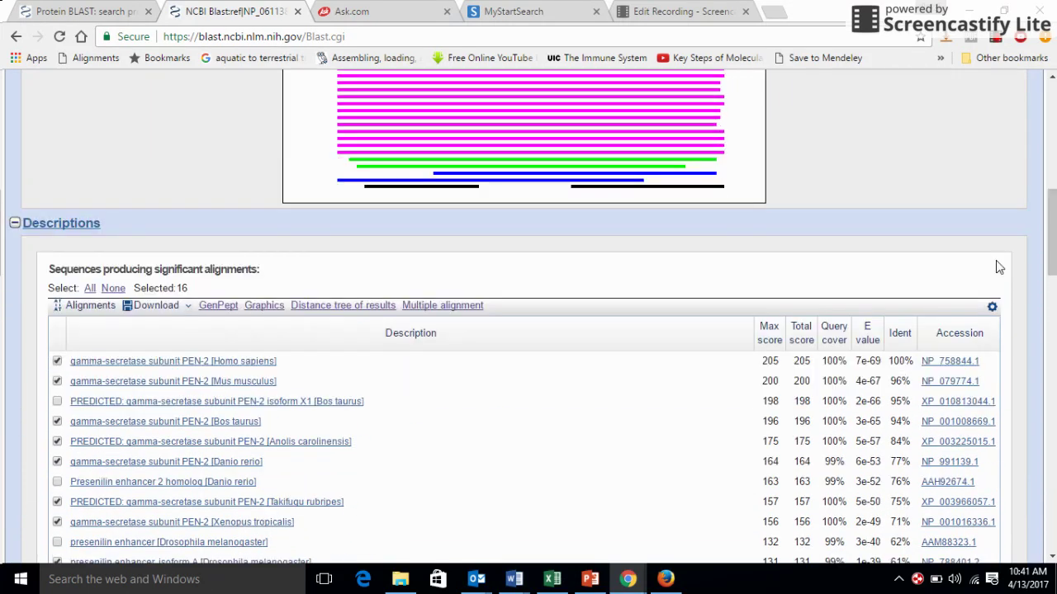
click(208, 307)
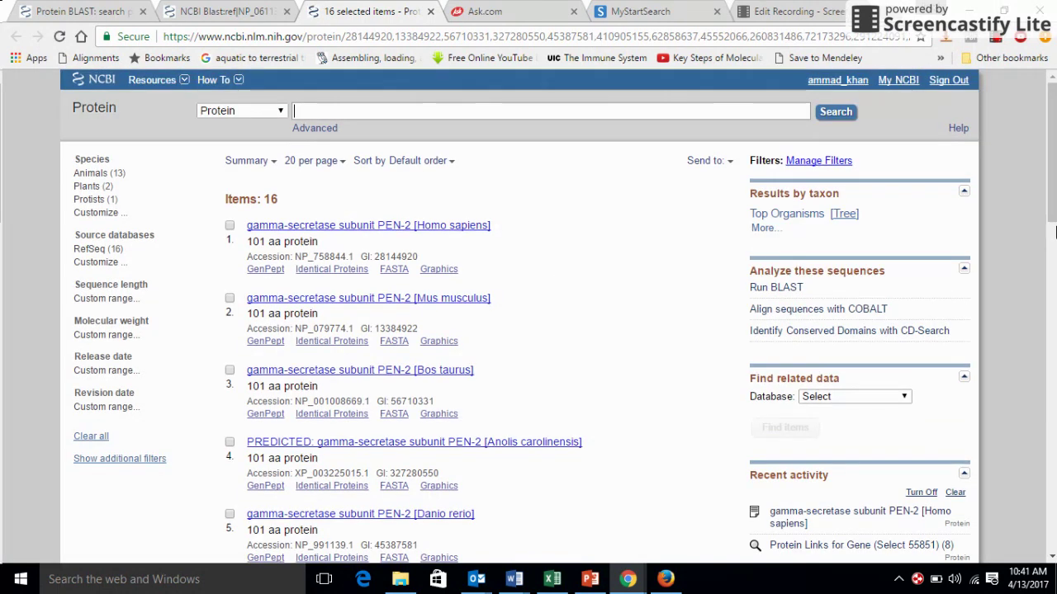
scroll(1042, 235, down, 7)
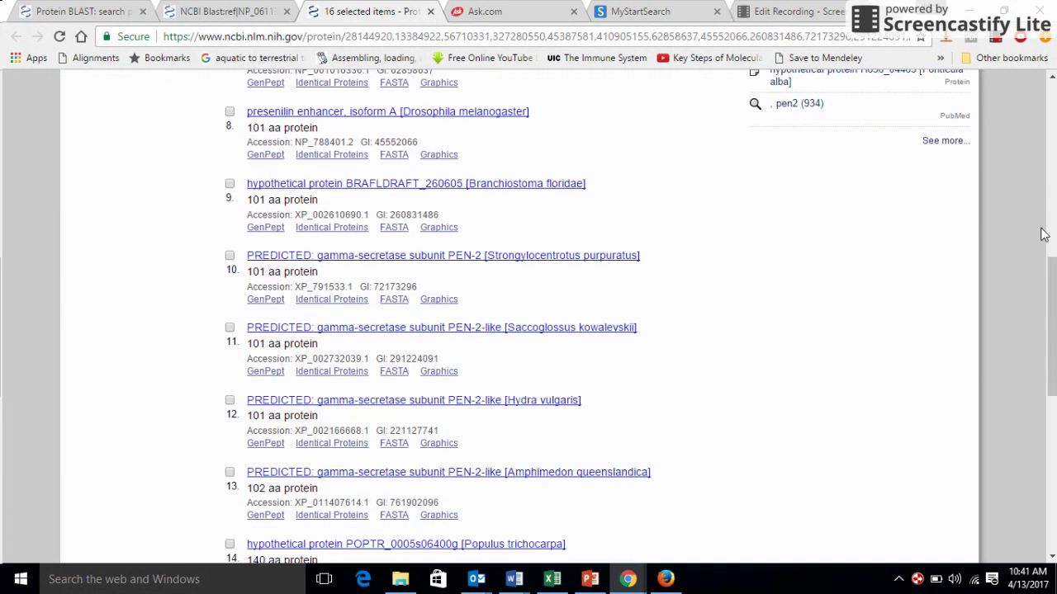
scroll(1016, 242, down, 5)
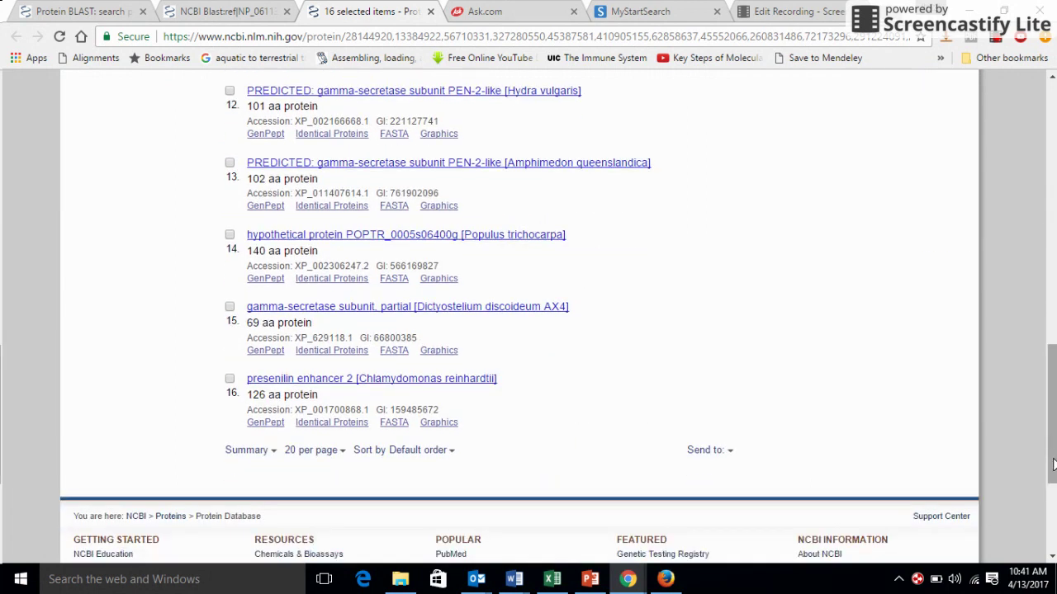
drag(1052, 465, 1050, 192)
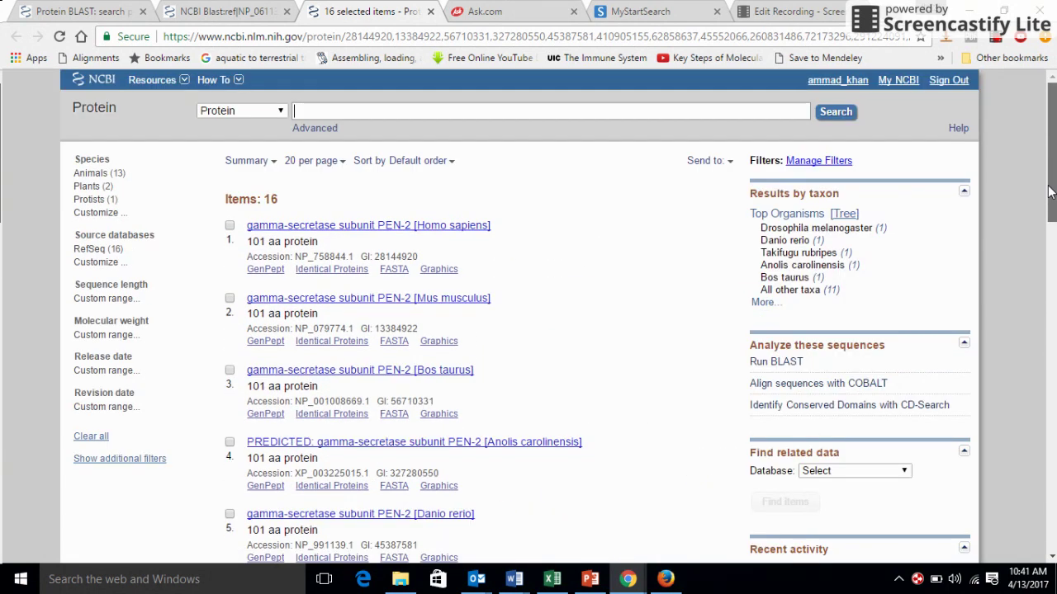
- Run CD-Search on the listed proteins to identify their conserved domains
drag(1050, 192, 1053, 227)
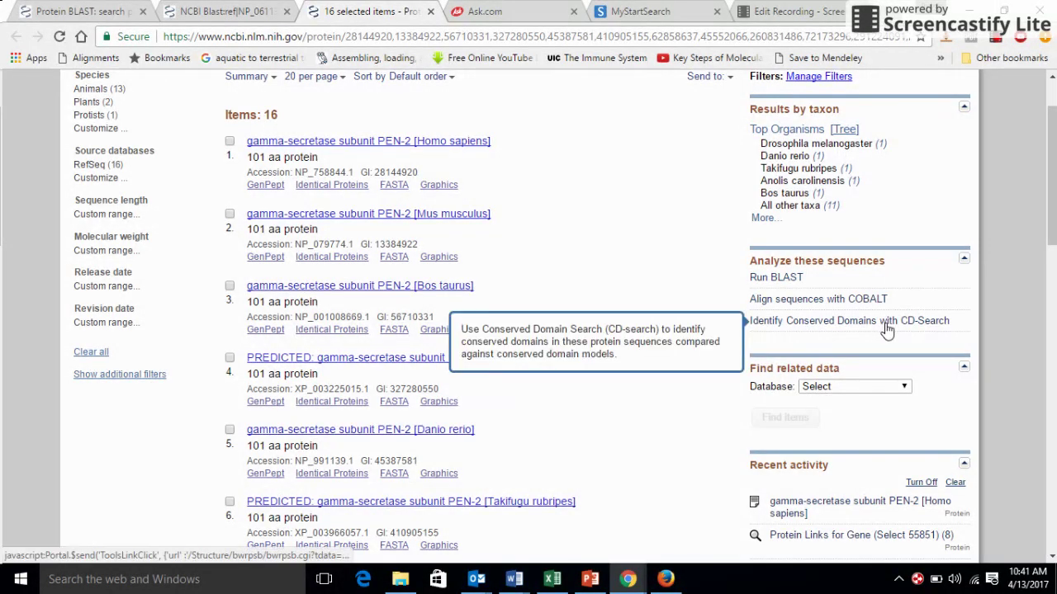
click(805, 323)
click(807, 324)
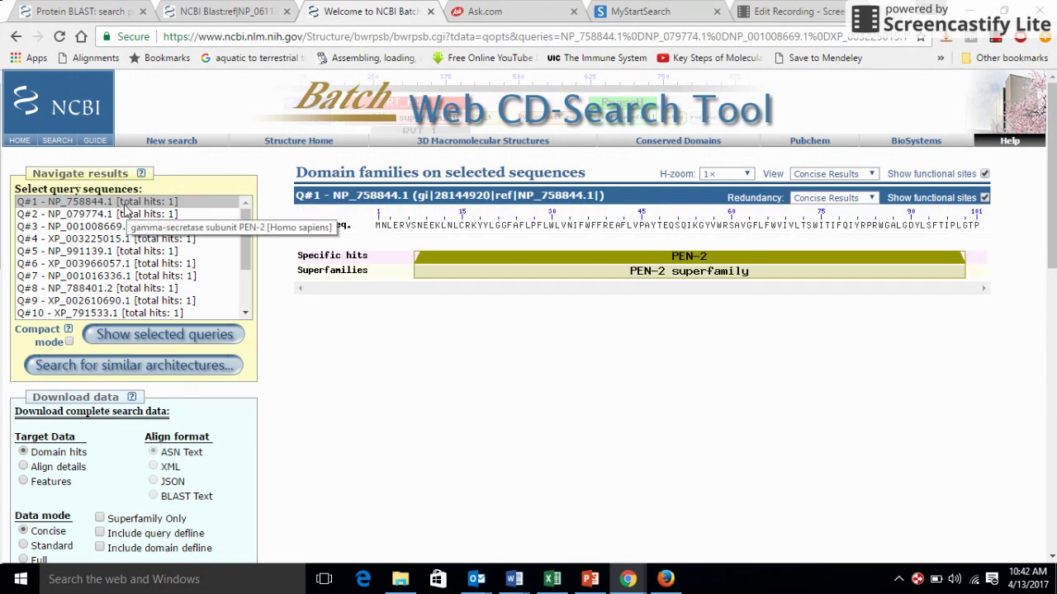
- Select all query sequences from Q#1 to Q#16 and show their domain families
click(124, 207)
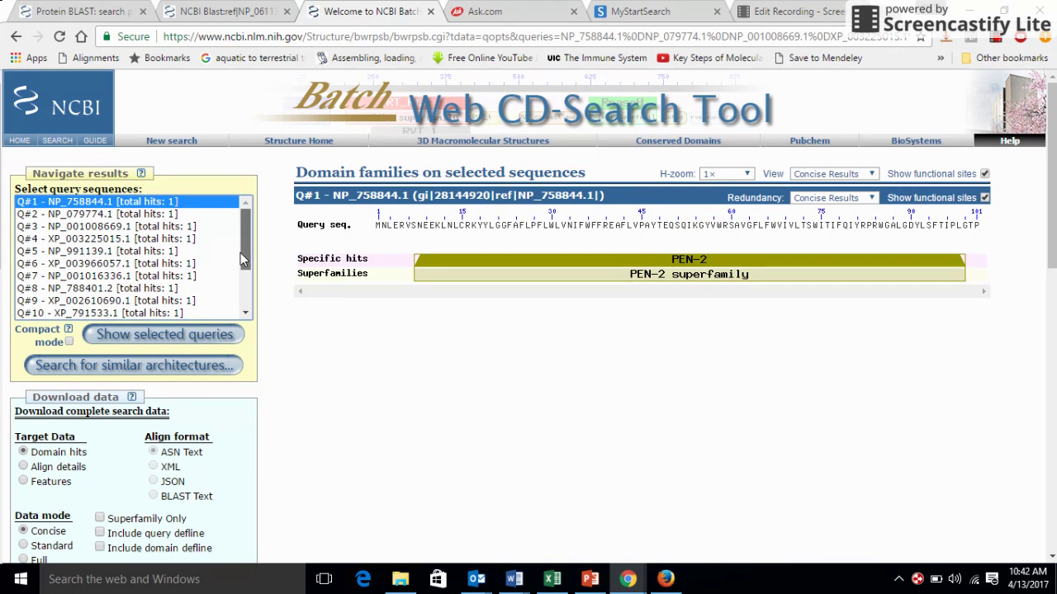
drag(241, 253, 249, 307)
shift+click(135, 309)
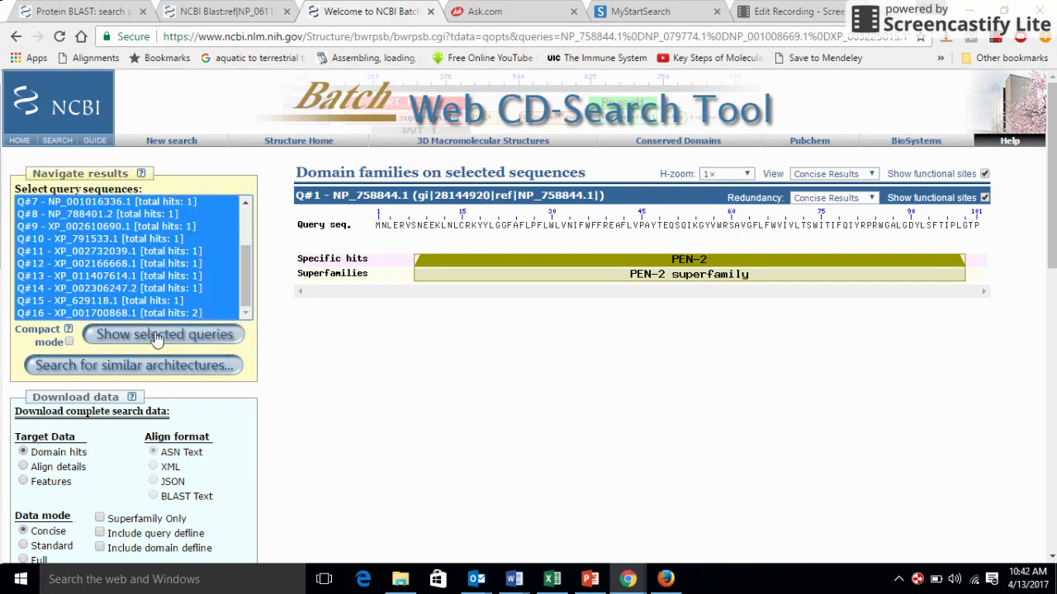
click(157, 336)
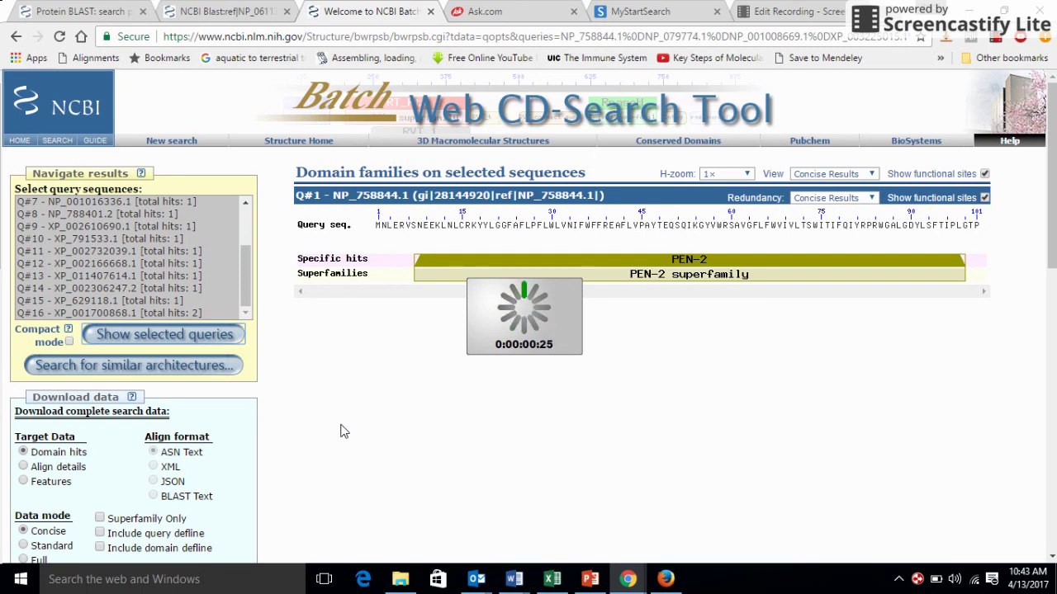
click(996, 39)
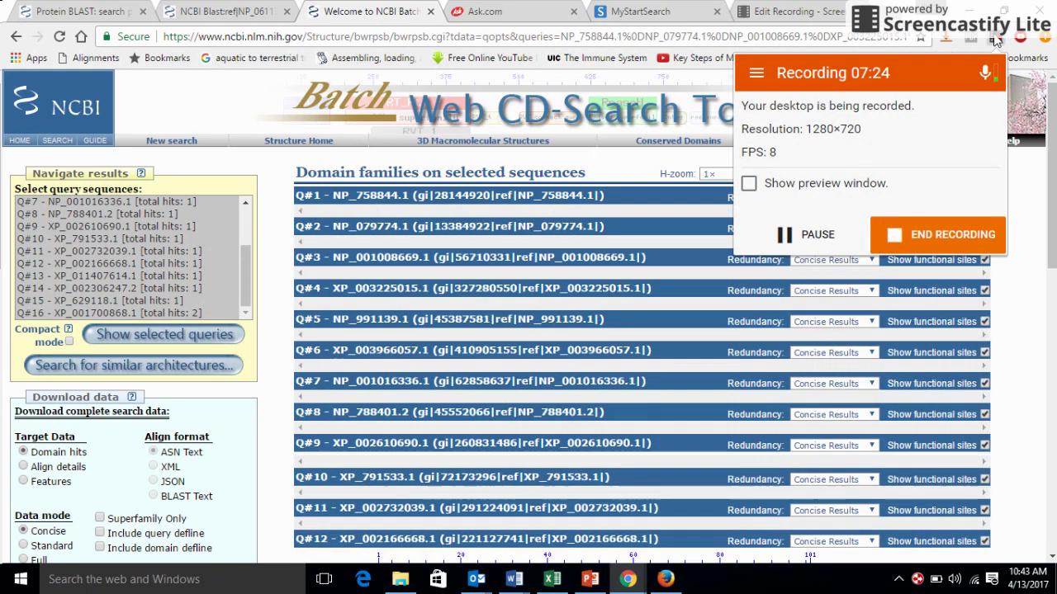
click(1054, 245)
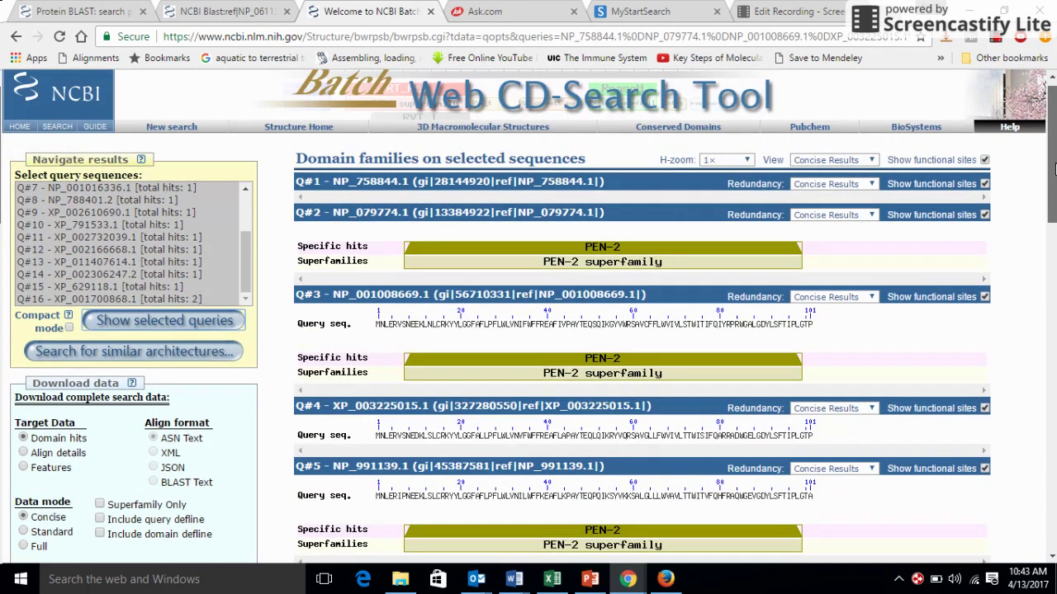
- Set the view of the domain families on the selected sequences to Full Results
drag(1054, 169, 1054, 142)
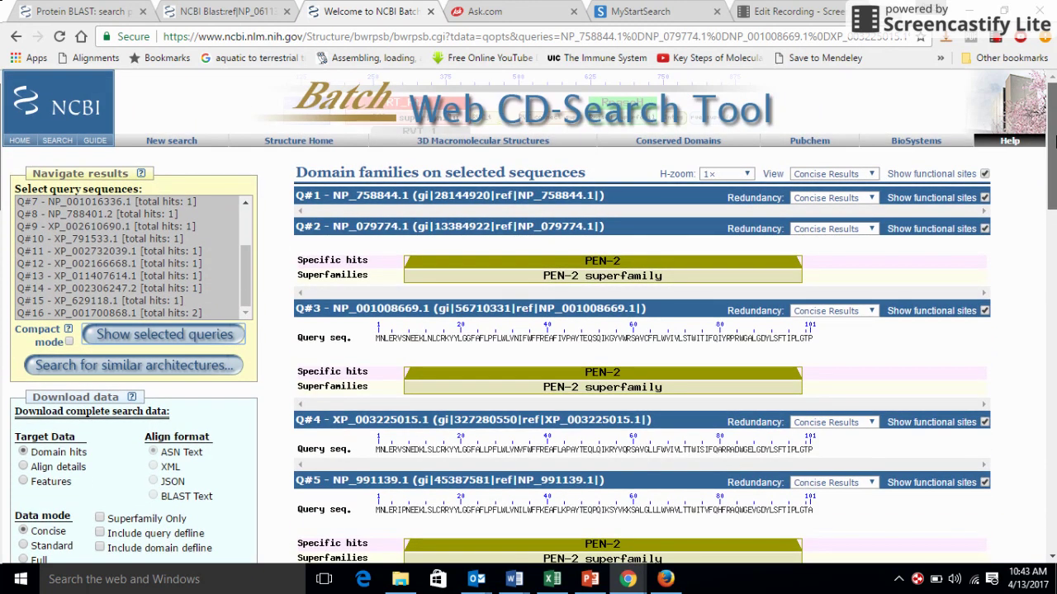
click(874, 174)
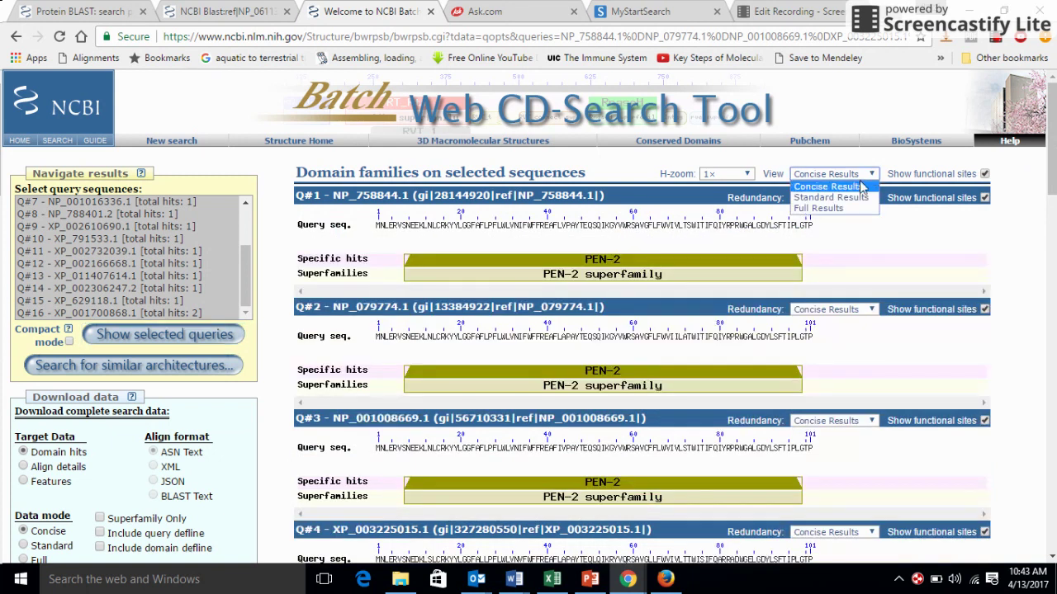
click(834, 208)
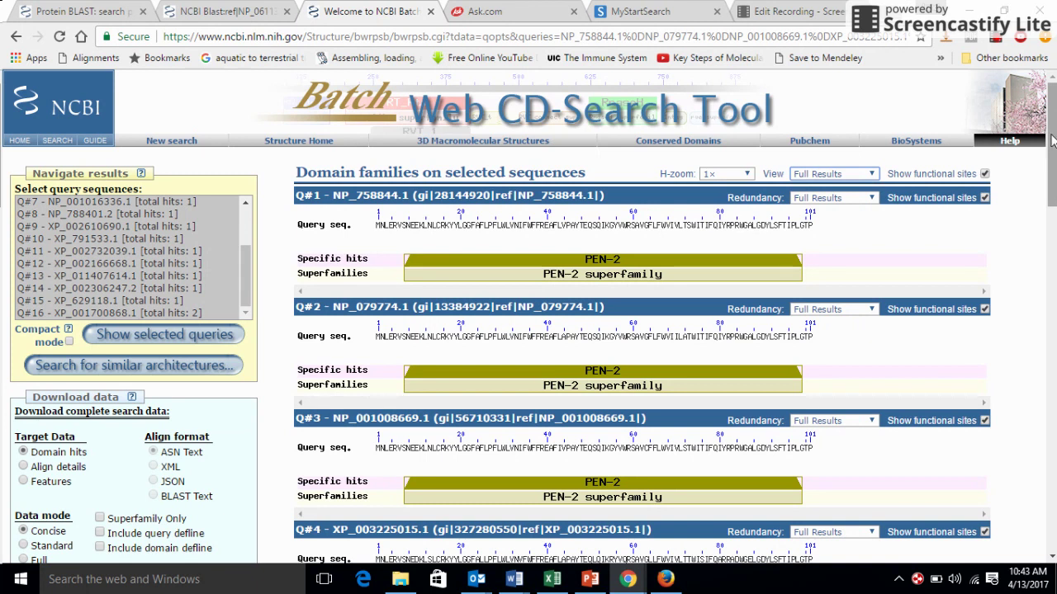
- Examine the PEN-2 domain hit details of the first two query sequences, NP_758844.1 and NP_079774.1
mouse_move(1052, 122)
mouse_down()
mouse_move(1053, 205)
mouse_move(1053, 137)
mouse_up()
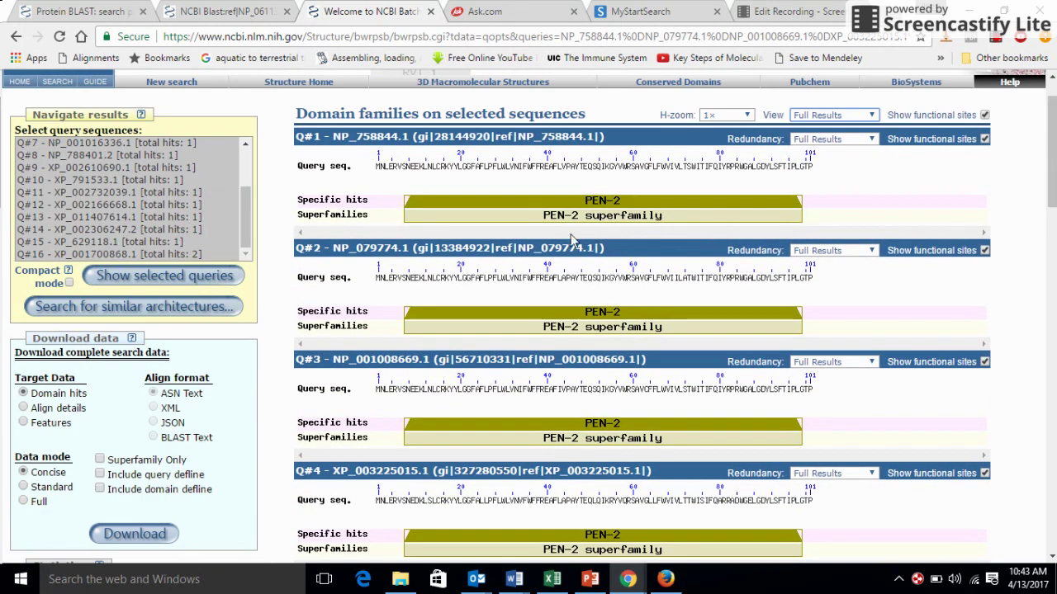
mouse_move(596, 211)
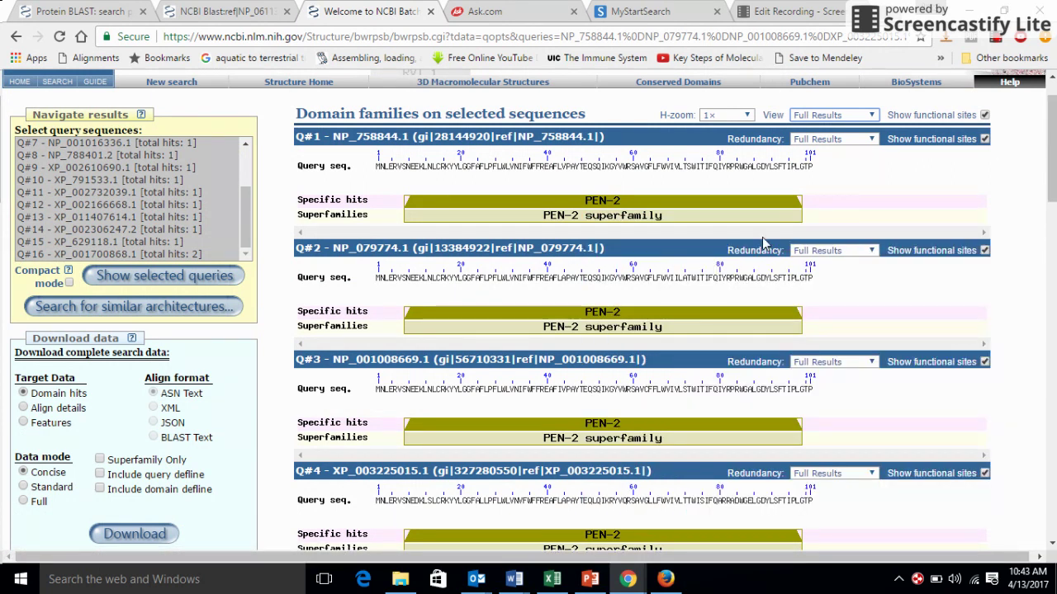
mouse_move(593, 321)
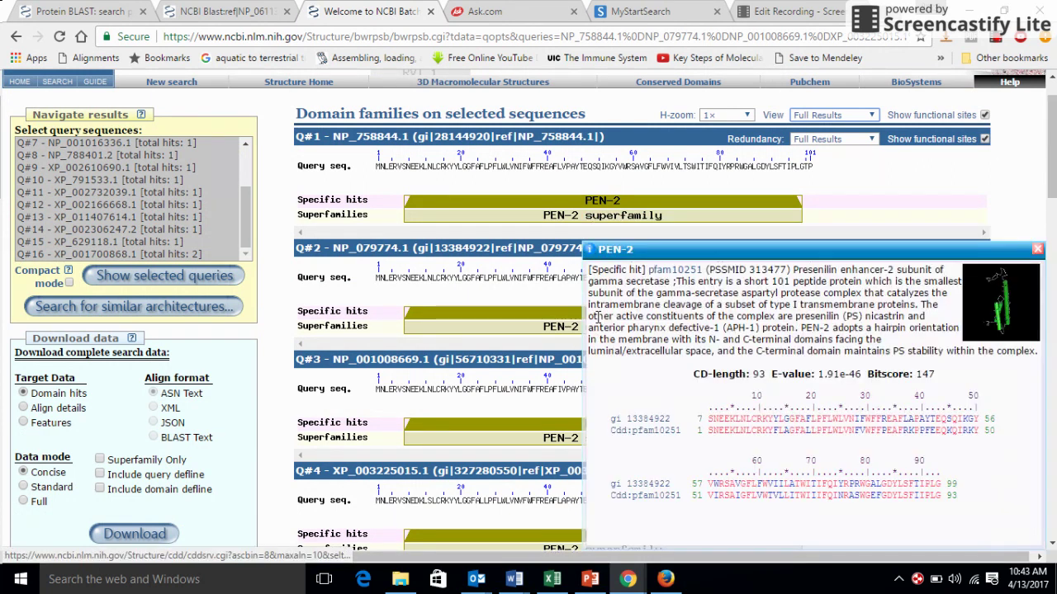
drag(1054, 151, 1030, 122)
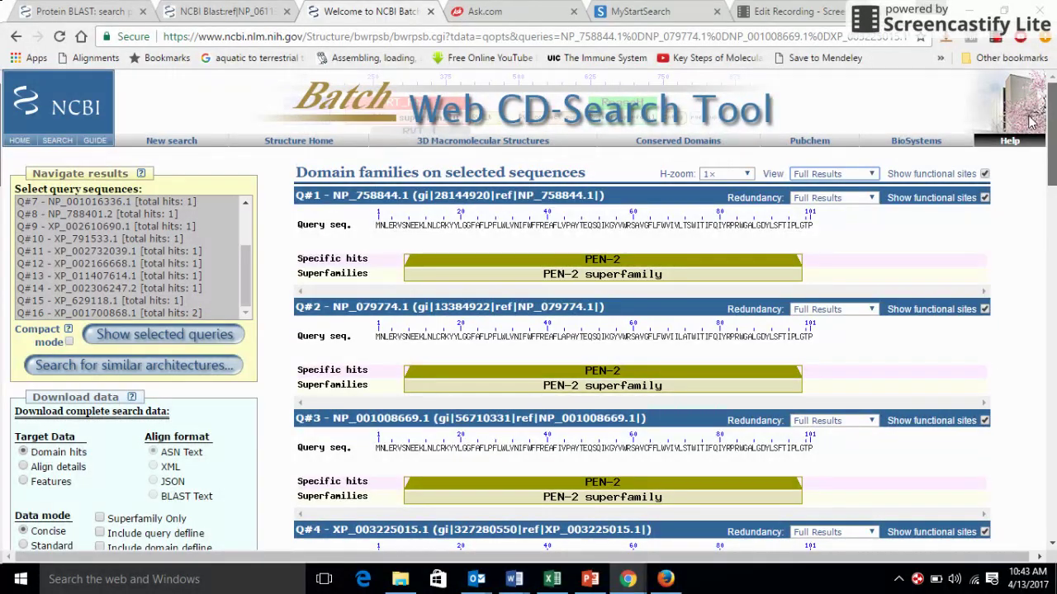
- Return to the list of selected proteins, display it in FASTA (text) format and look through the sequences
click(14, 38)
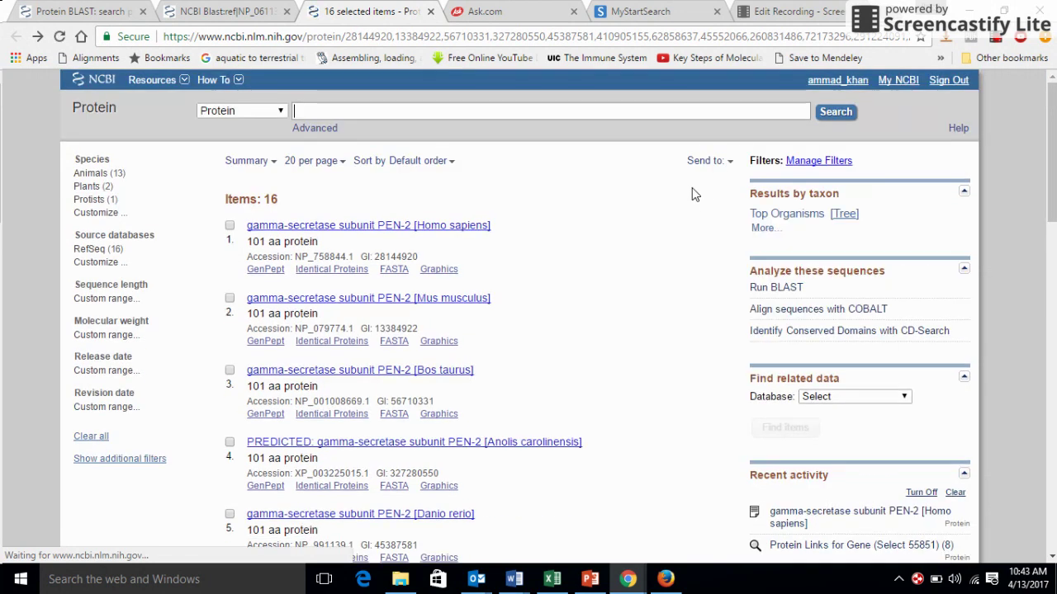
click(272, 162)
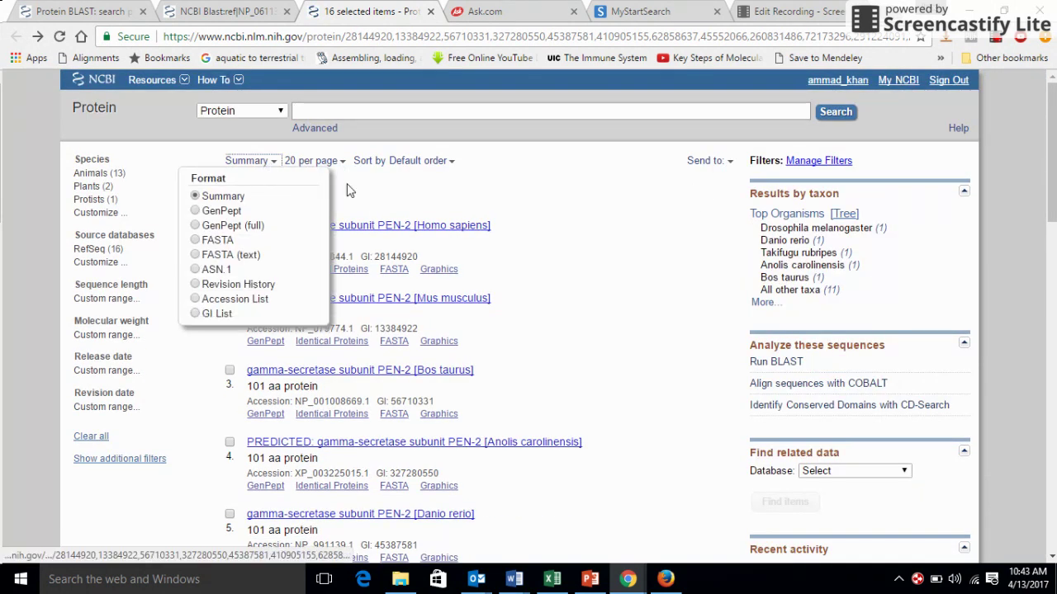
click(219, 256)
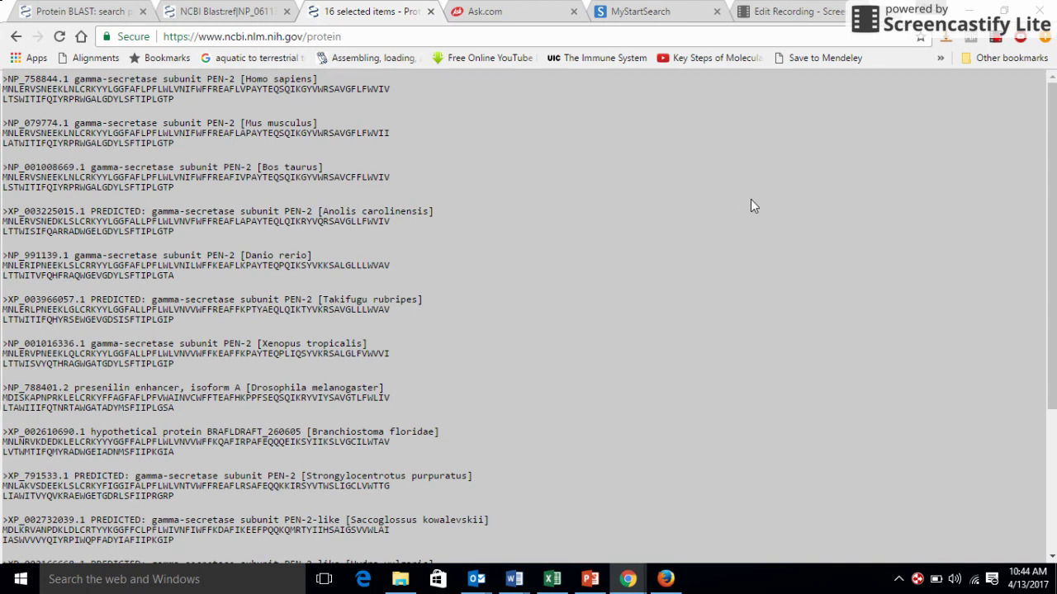
mouse_move(1055, 165)
mouse_down()
mouse_move(1050, 306)
mouse_move(1046, 153)
mouse_up()
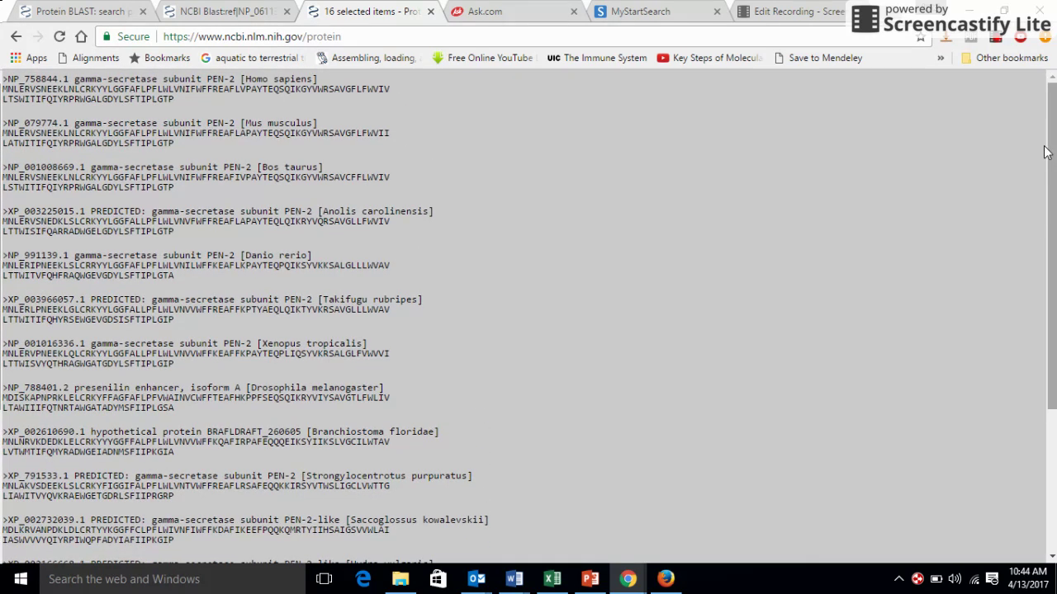
drag(1052, 158, 1052, 443)
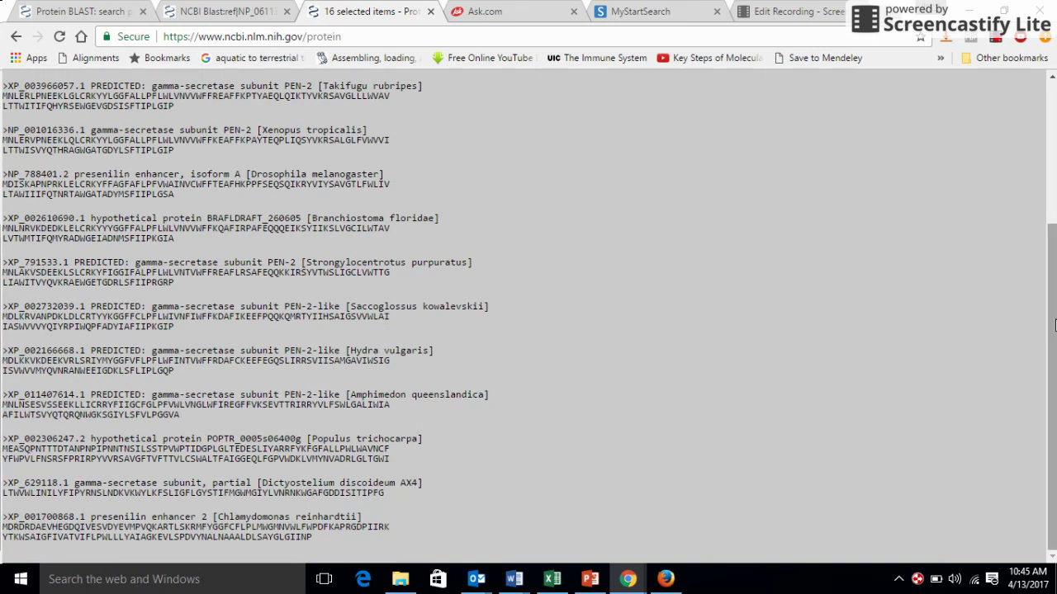
drag(1054, 343, 1054, 438)
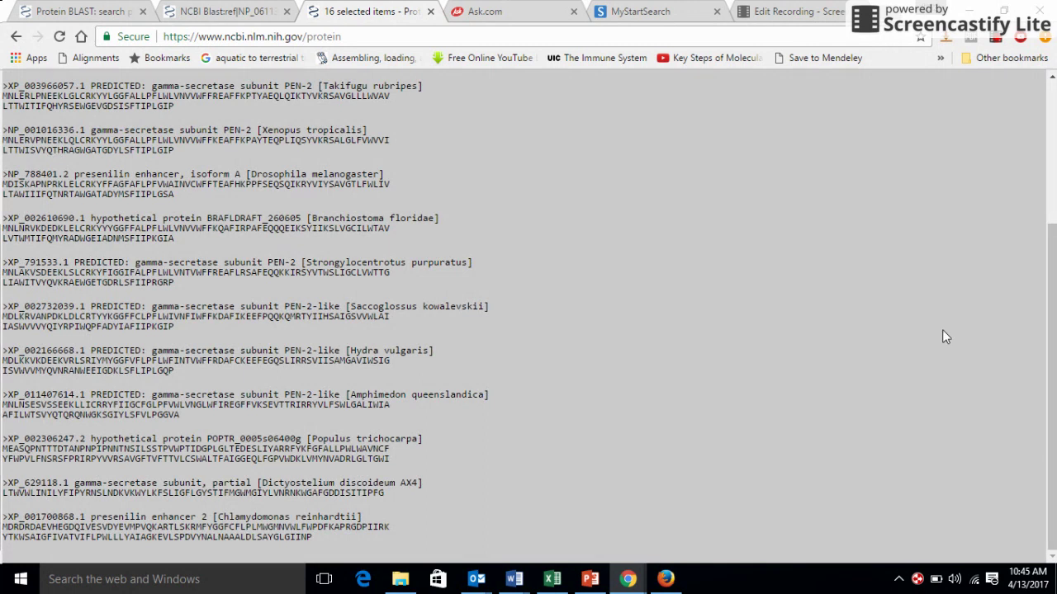
click(996, 39)
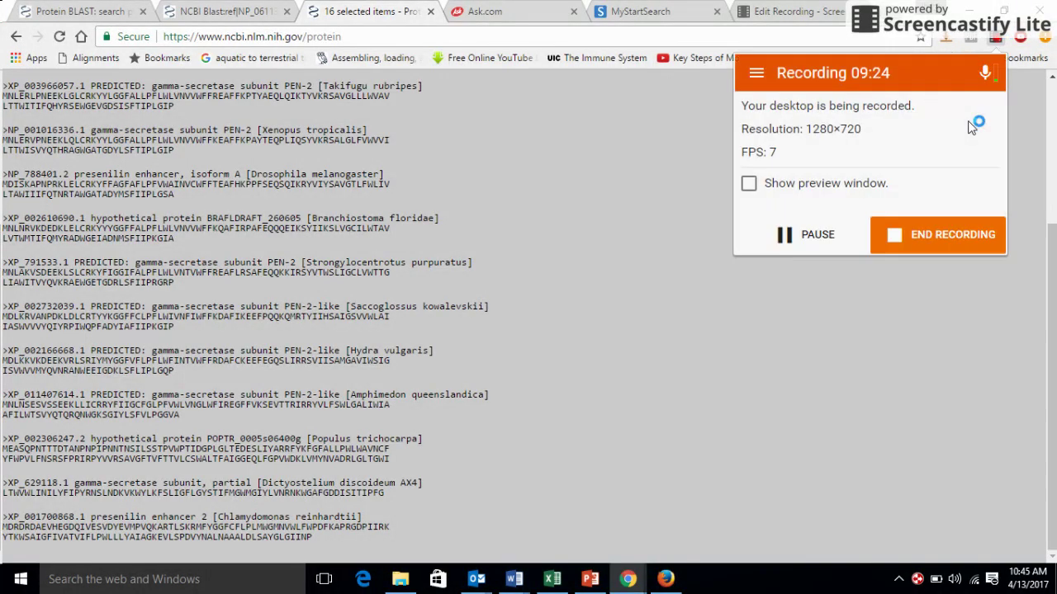